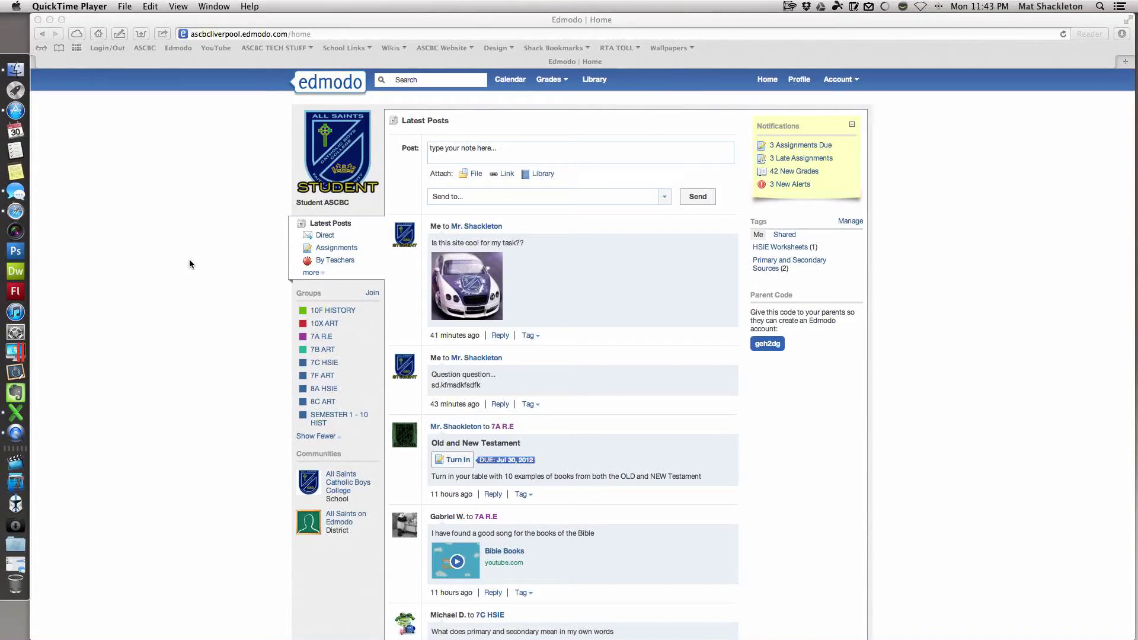
Bring up the student's Edmodo profile and its list of earned badges.
{"action": "left_click", "coordinate": [190, 263]}
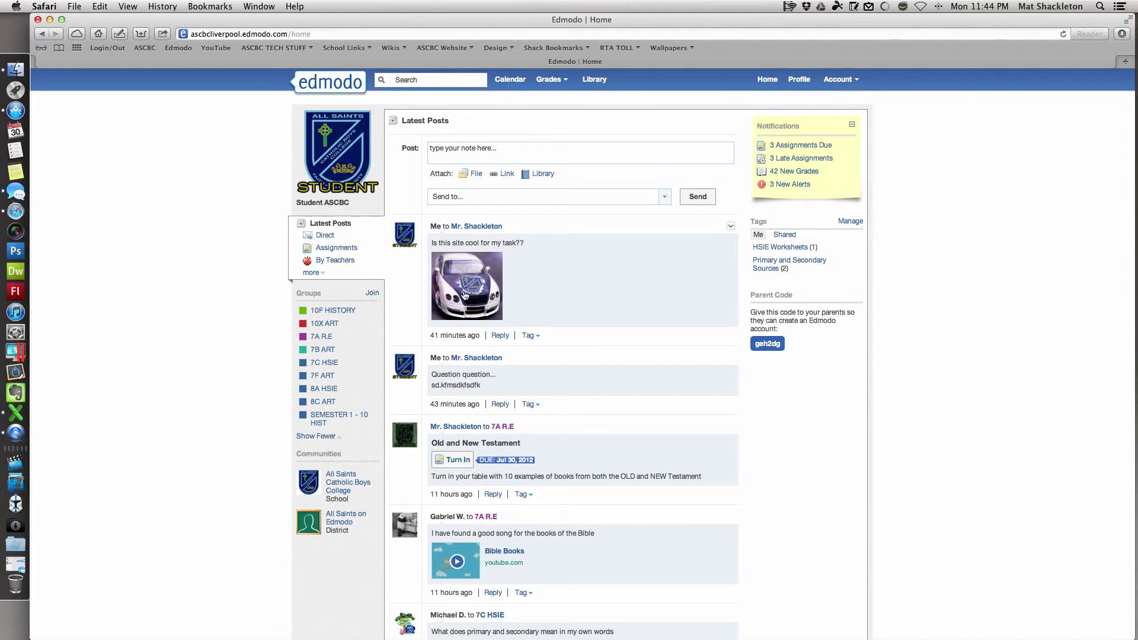
{"action": "mouse_move", "coordinate": [561, 283]}
{"action": "left_click", "coordinate": [798, 79]}
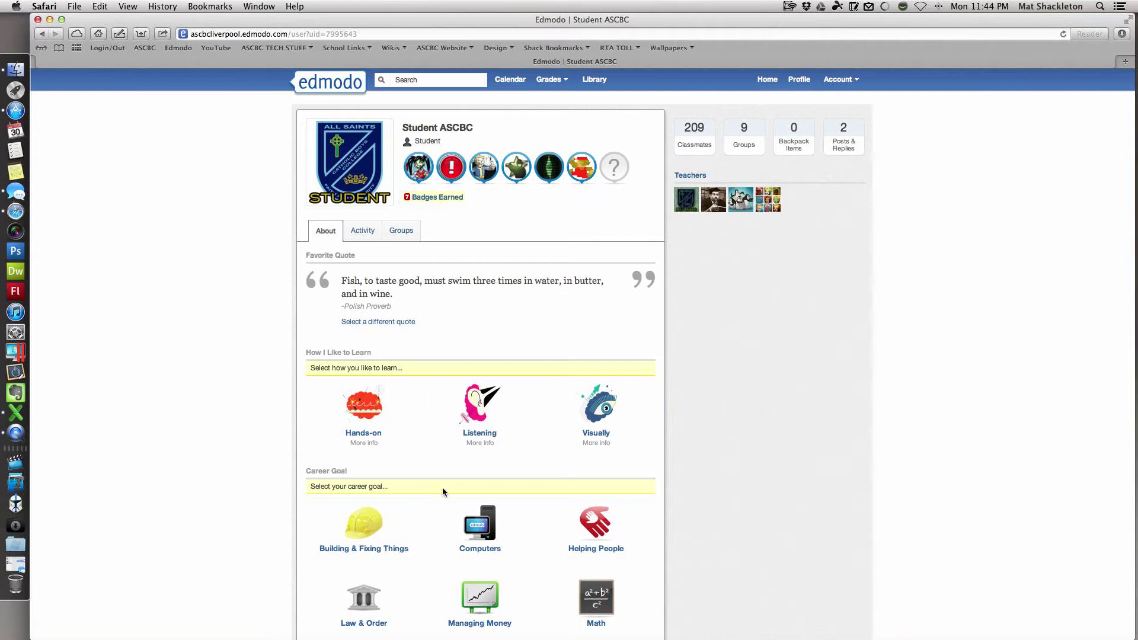
{"action": "left_click", "coordinate": [414, 168]}
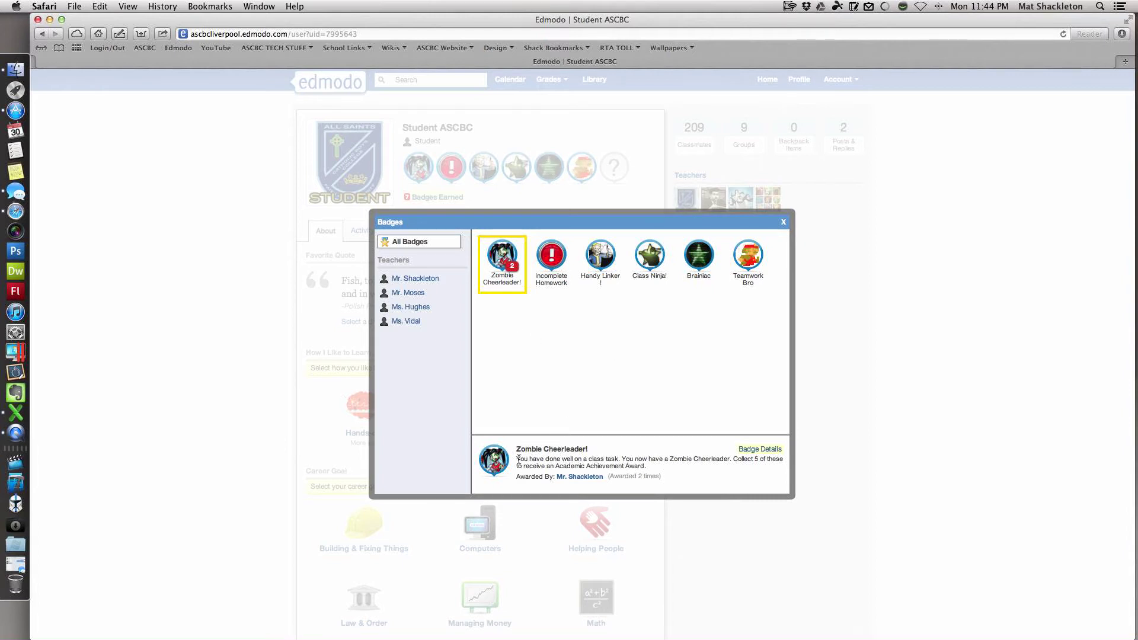
Highlight the Zombie Cheerleader explanation and its Academic Achievement Award wording.
{"action": "mouse_move", "coordinate": [517, 460]}
{"action": "left_mouse_down"}
{"action": "mouse_move", "coordinate": [722, 459]}
{"action": "mouse_move", "coordinate": [657, 455]}
{"action": "left_mouse_up"}
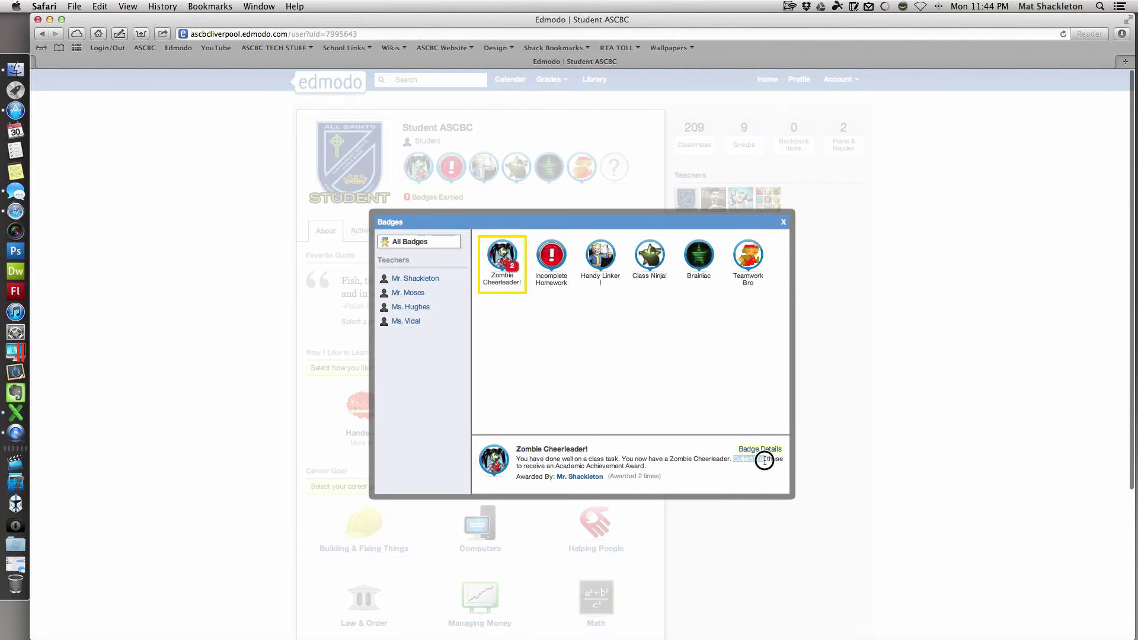
{"action": "left_click", "coordinate": [632, 460]}
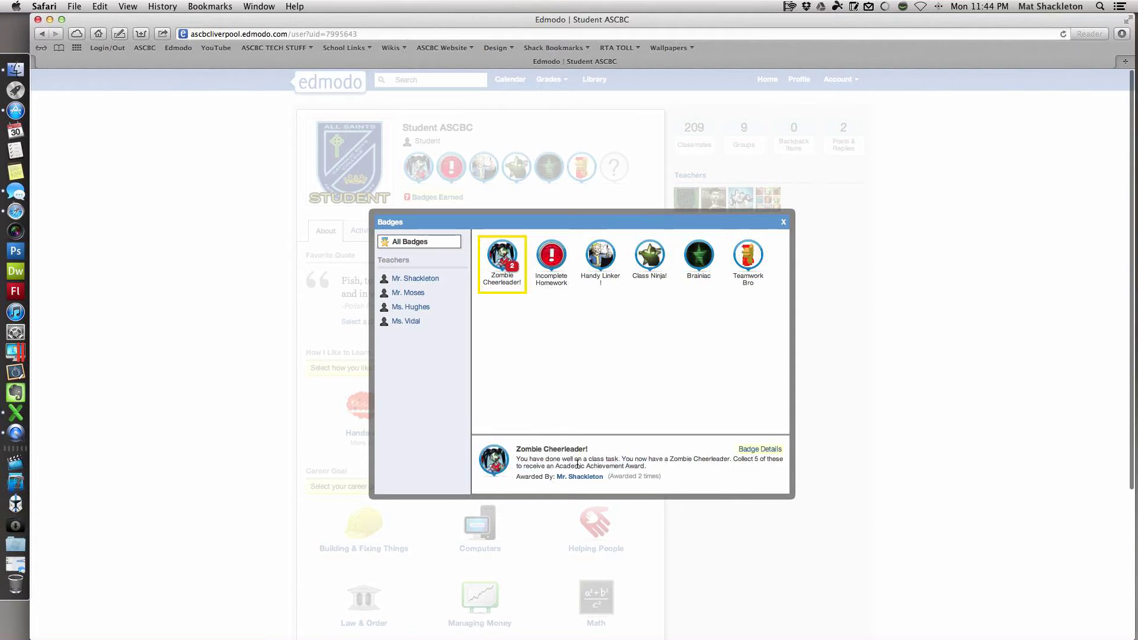
{"action": "left_click_drag", "start_coordinate": [556, 465], "coordinate": [625, 465]}
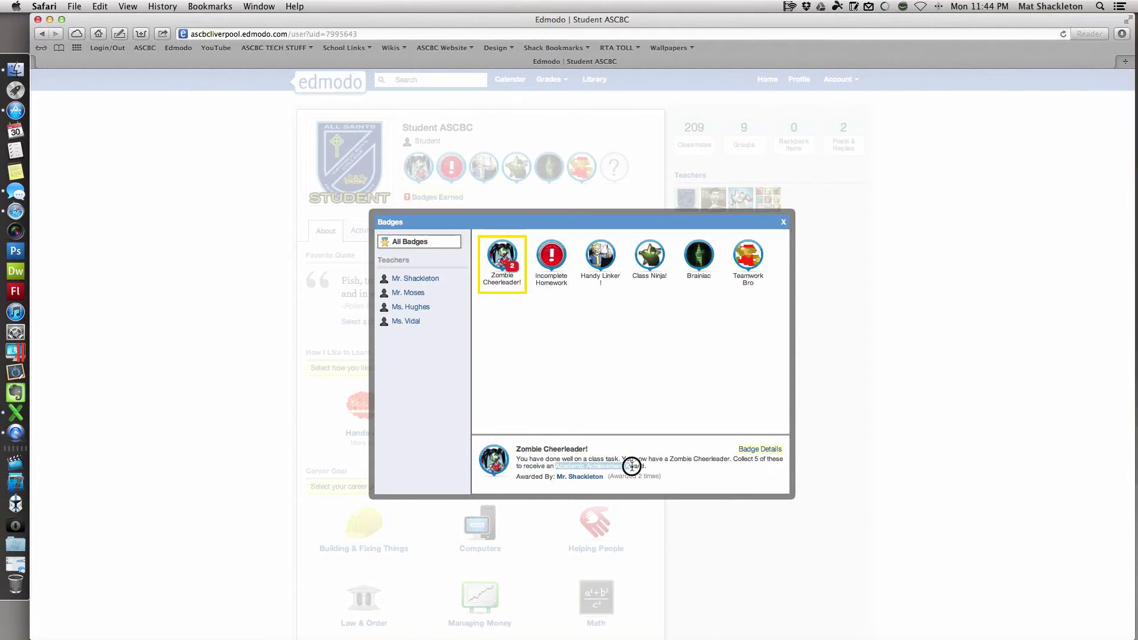
{"action": "left_click", "coordinate": [633, 466]}
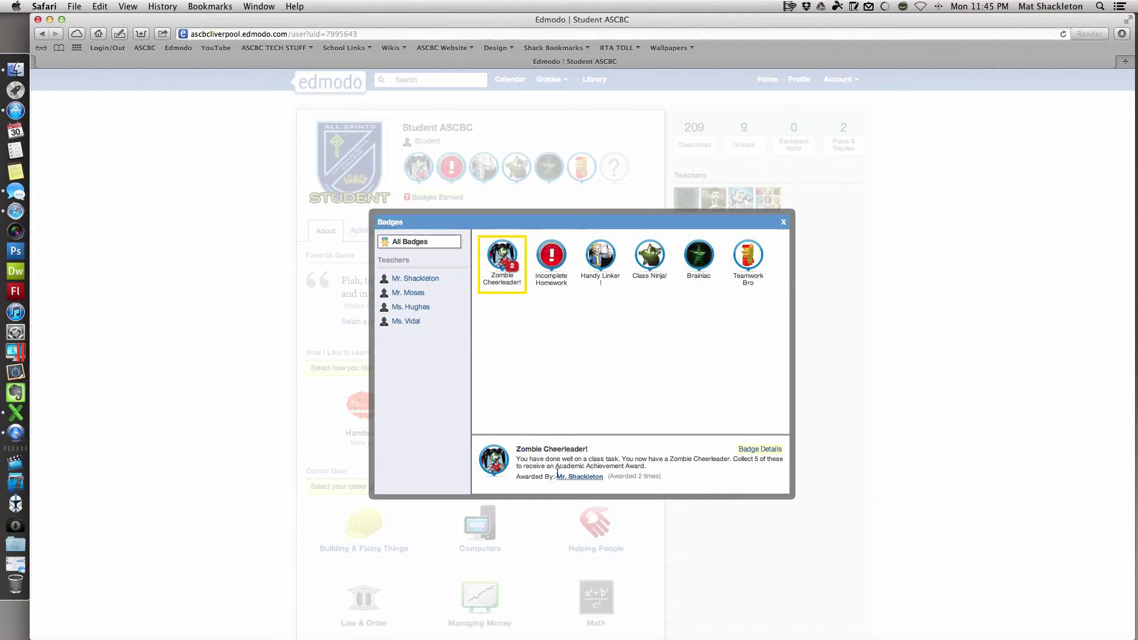
{"action": "left_click_drag", "start_coordinate": [555, 465], "coordinate": [643, 465]}
{"action": "left_click", "coordinate": [593, 355]}
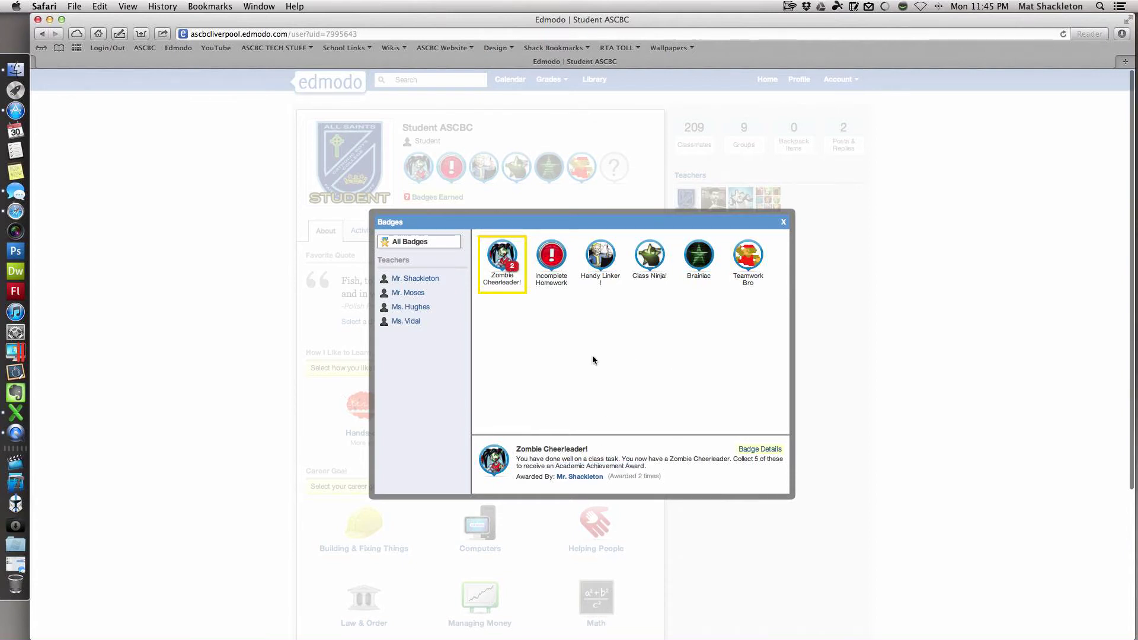
Review the Handy Linker, Class Ninja good-comment reward and Brainiac badge explanations.
{"action": "left_click", "coordinate": [605, 257]}
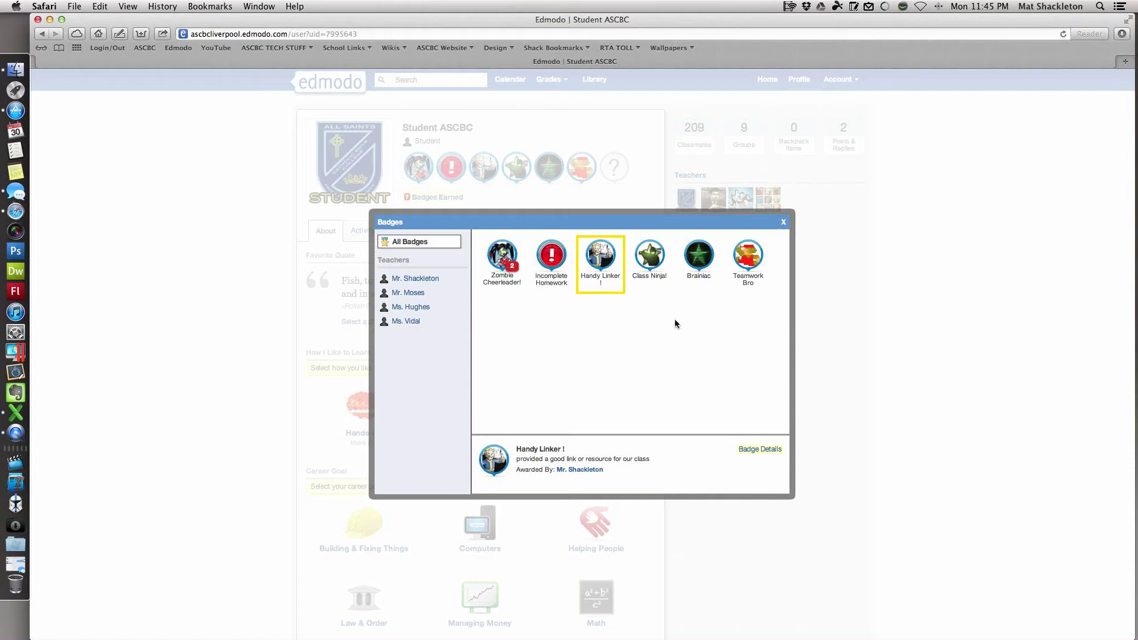
{"action": "left_click", "coordinate": [655, 260]}
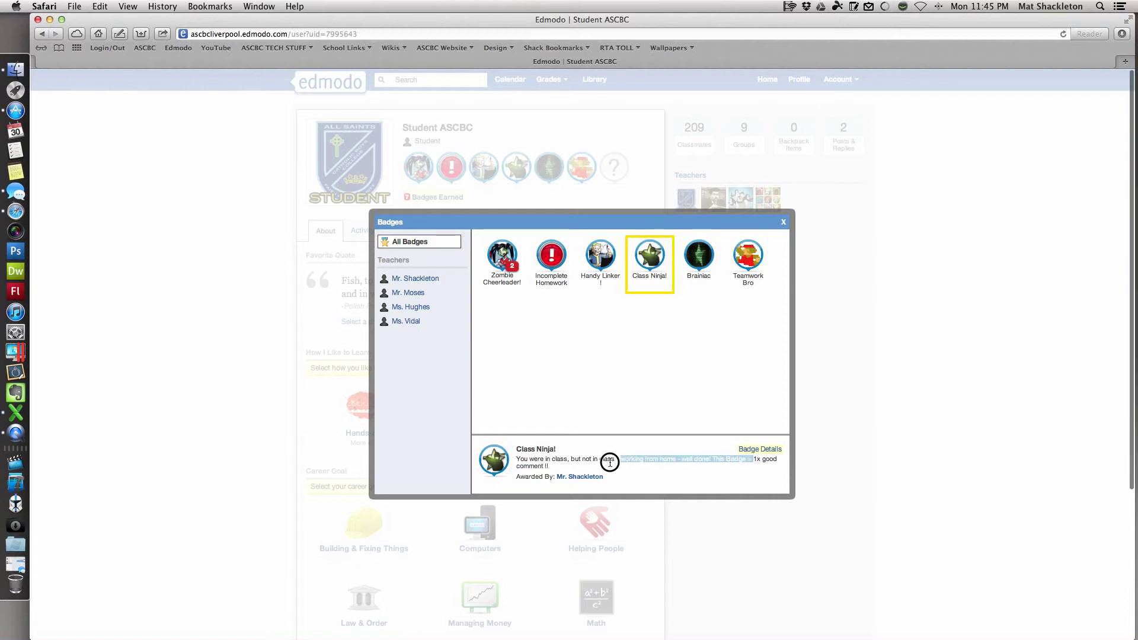
{"action": "left_click_drag", "start_coordinate": [754, 459], "coordinate": [548, 466]}
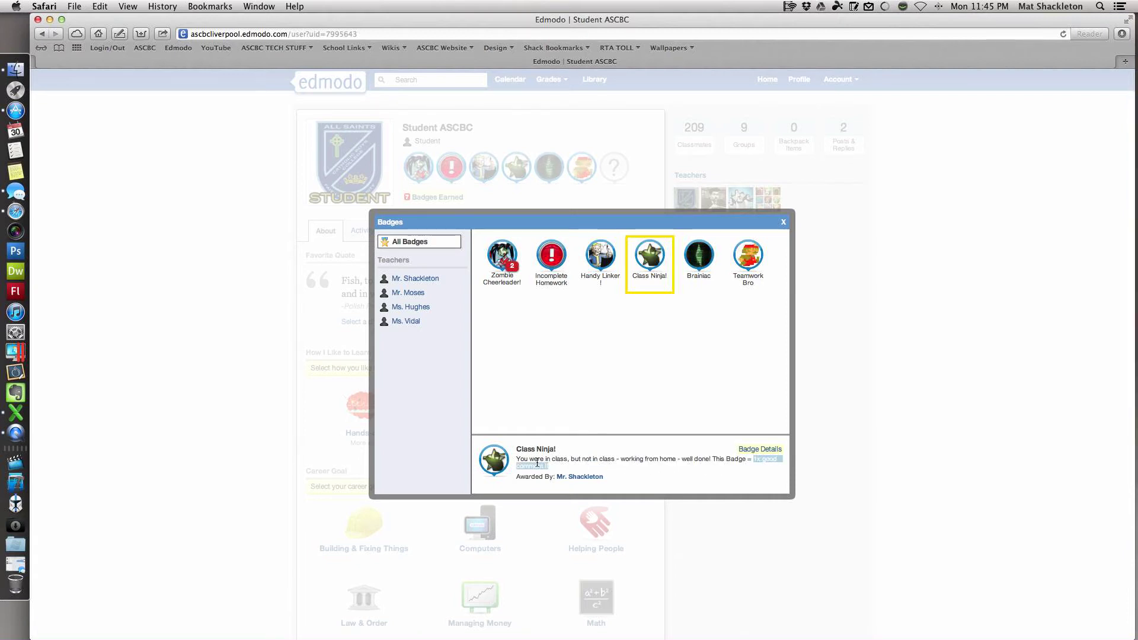
{"action": "left_click", "coordinate": [536, 462]}
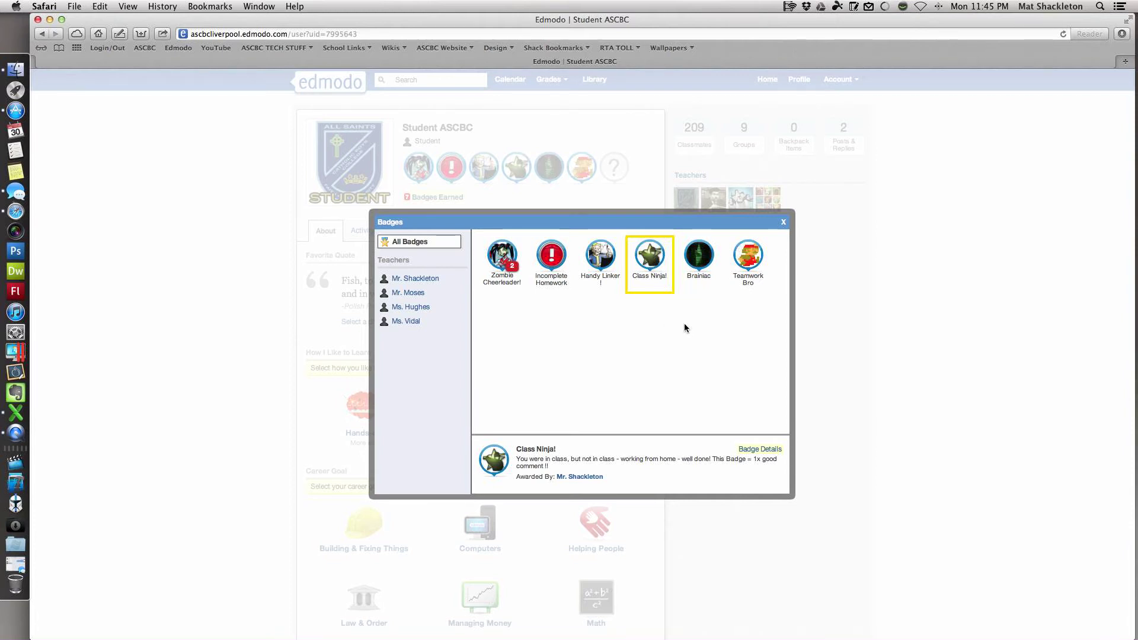
{"action": "left_click", "coordinate": [698, 258]}
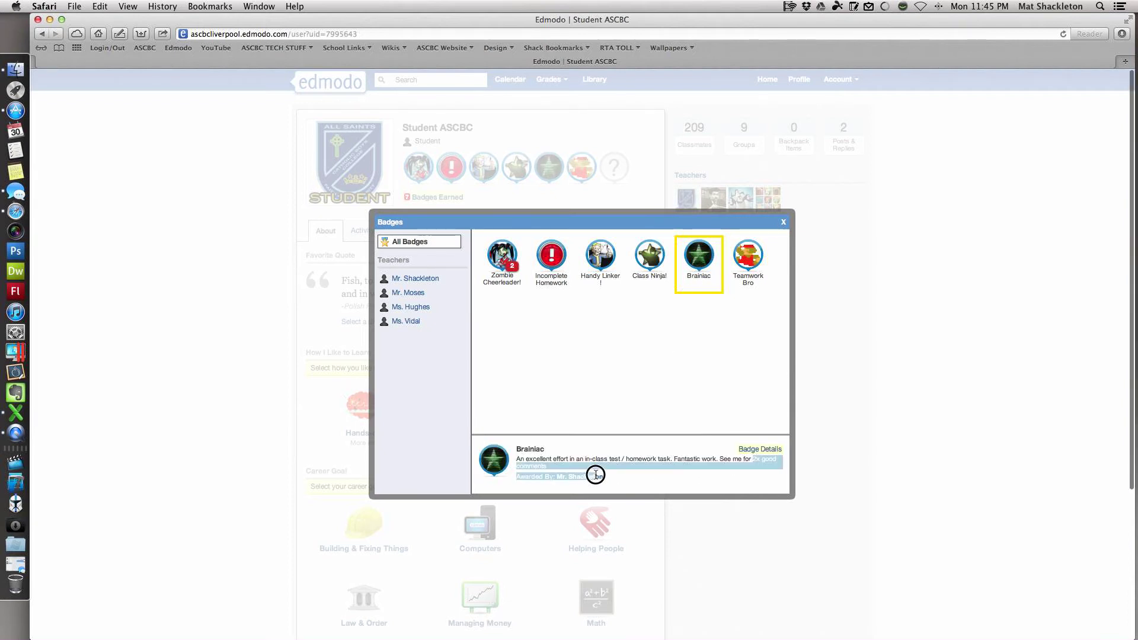
Highlight the 2x good comments reward, then view the Teamwork Bro and Incomplete Homework badges.
{"action": "left_click_drag", "start_coordinate": [754, 460], "coordinate": [549, 463]}
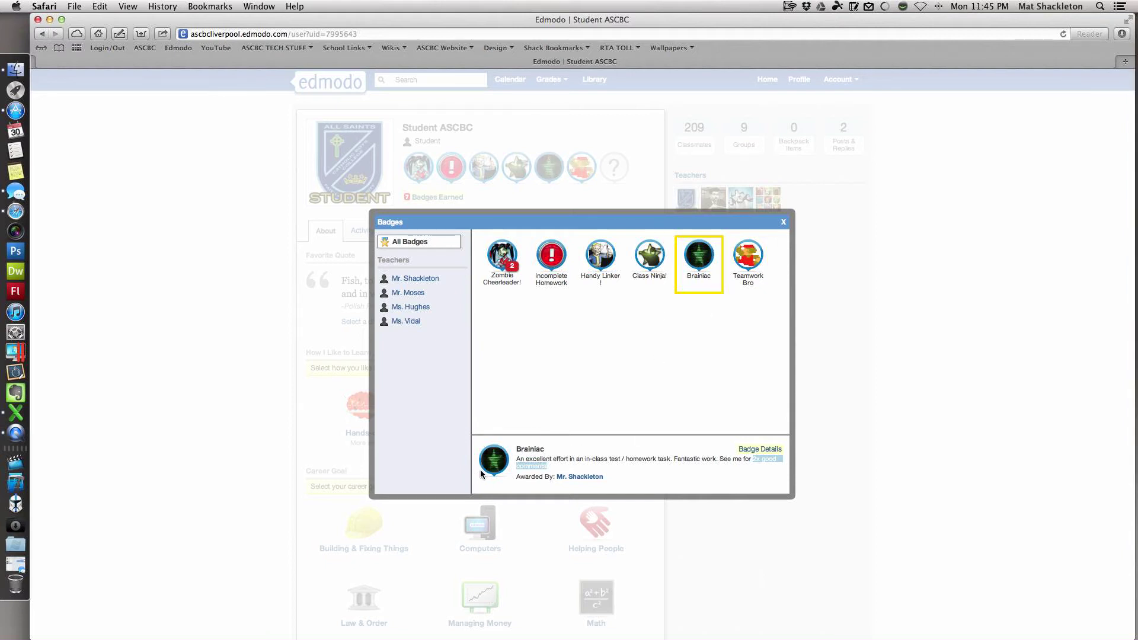
{"action": "left_click", "coordinate": [549, 472]}
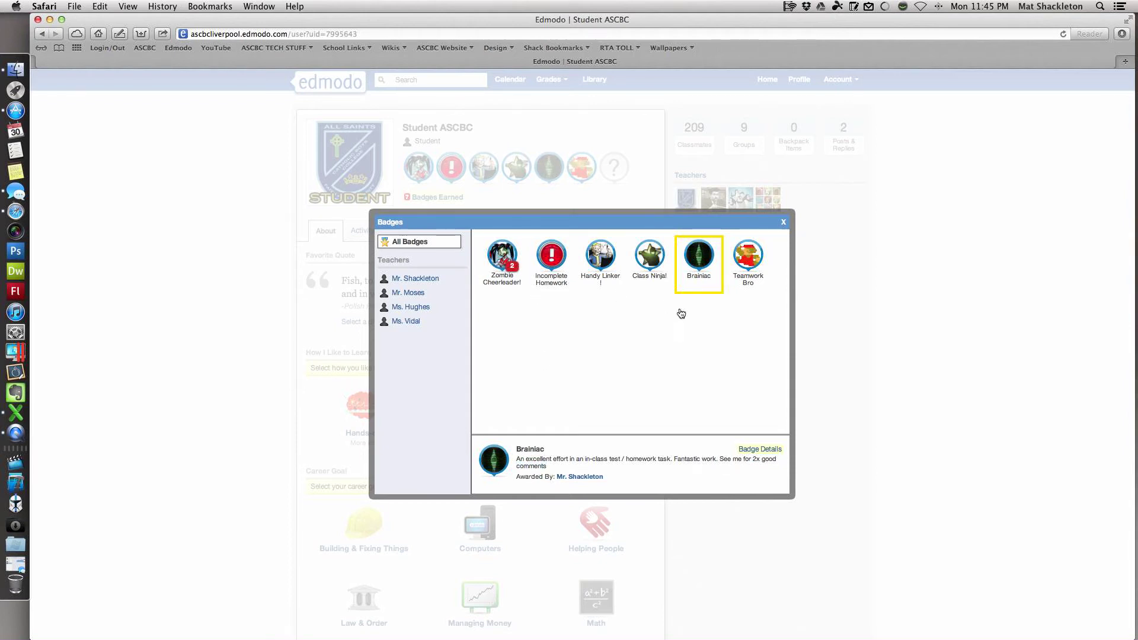
{"action": "left_click", "coordinate": [748, 261]}
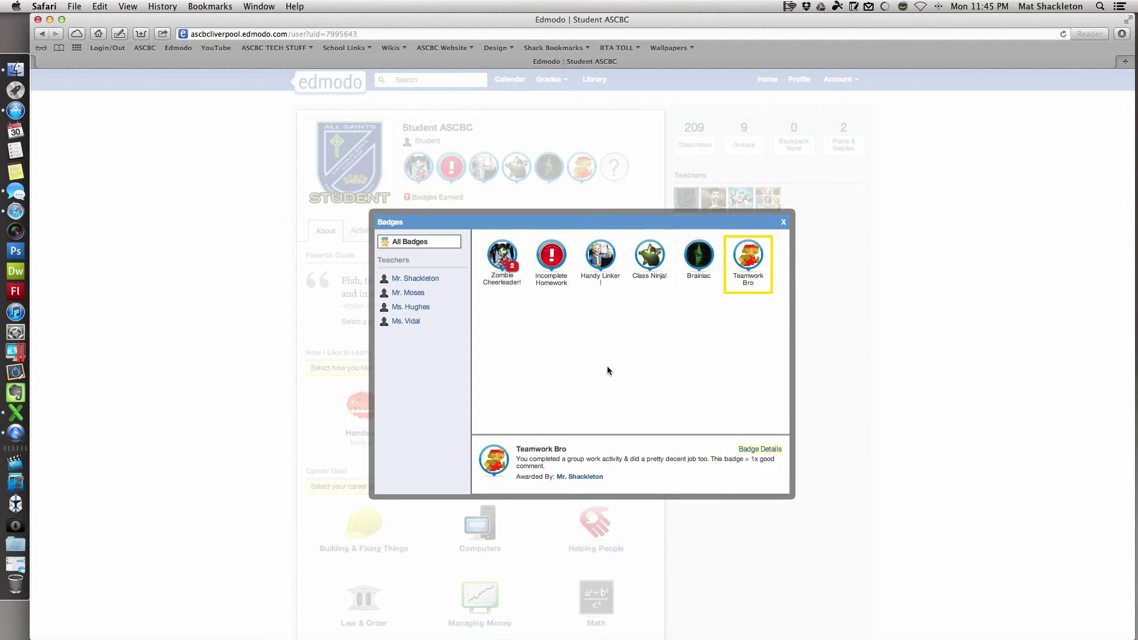
{"action": "left_click", "coordinate": [620, 292]}
{"action": "left_click", "coordinate": [556, 267]}
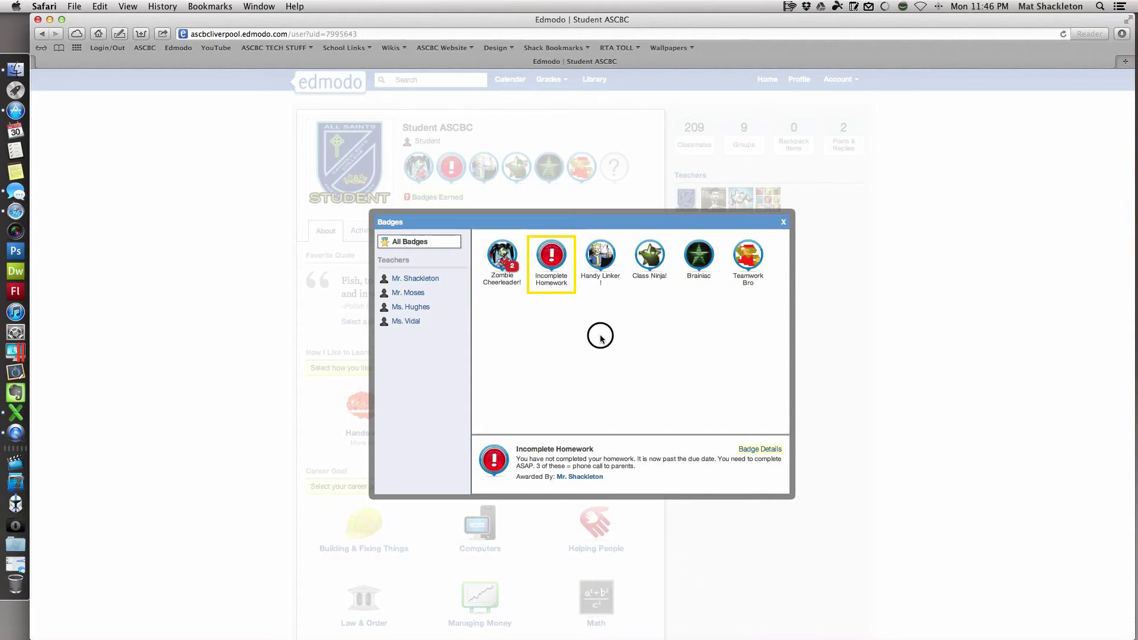
Highlight the incomplete homework warning, revisit Handy Linker and return to the profile.
{"action": "mouse_move", "coordinate": [517, 459]}
{"action": "left_mouse_down"}
{"action": "mouse_move", "coordinate": [655, 458]}
{"action": "mouse_move", "coordinate": [610, 463]}
{"action": "left_mouse_up"}
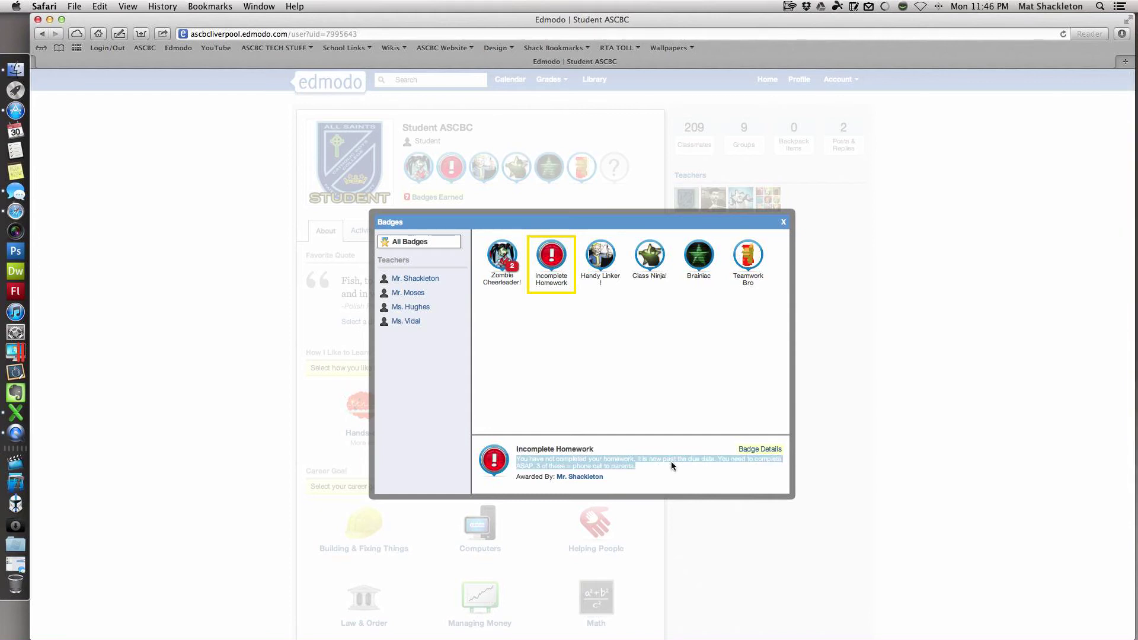
{"action": "left_click", "coordinate": [584, 465]}
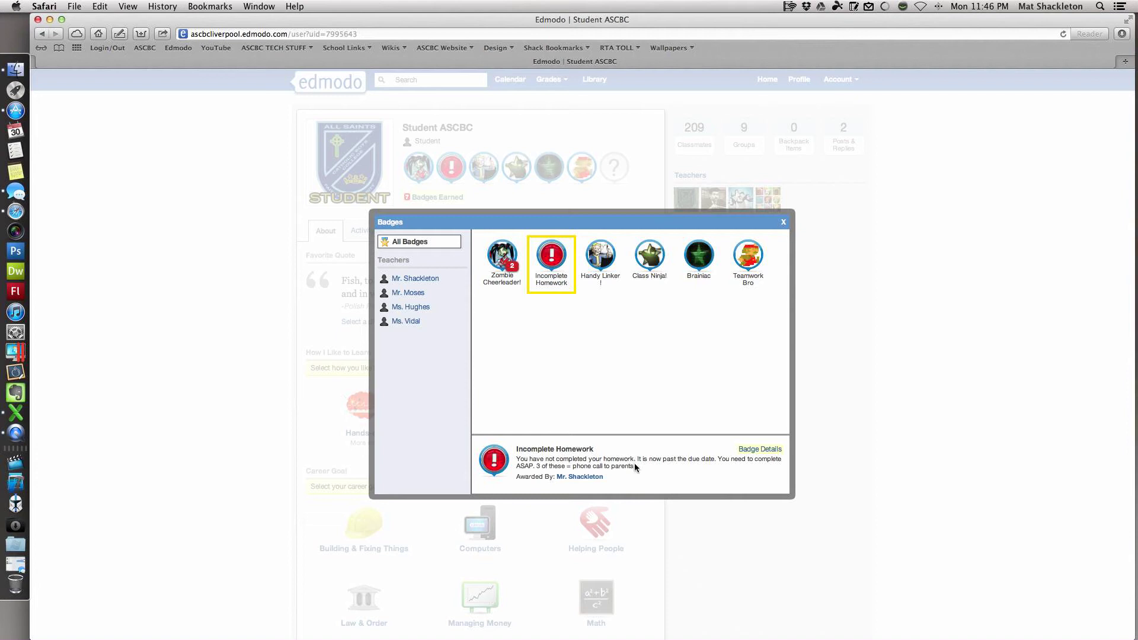
{"action": "left_click", "coordinate": [600, 258]}
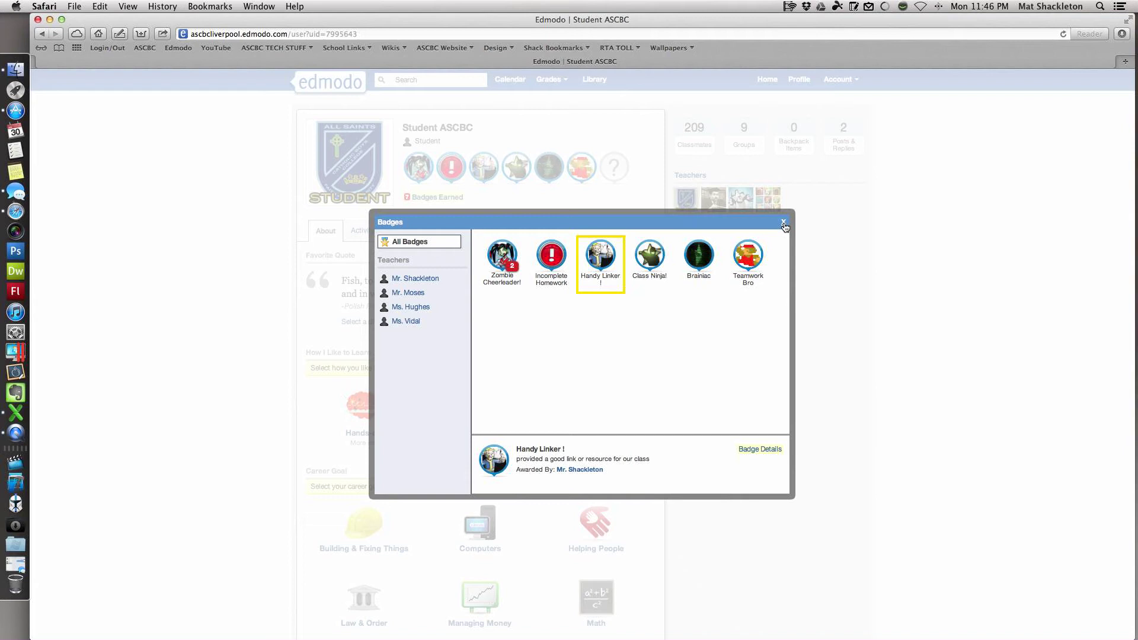
{"action": "left_click", "coordinate": [783, 222]}
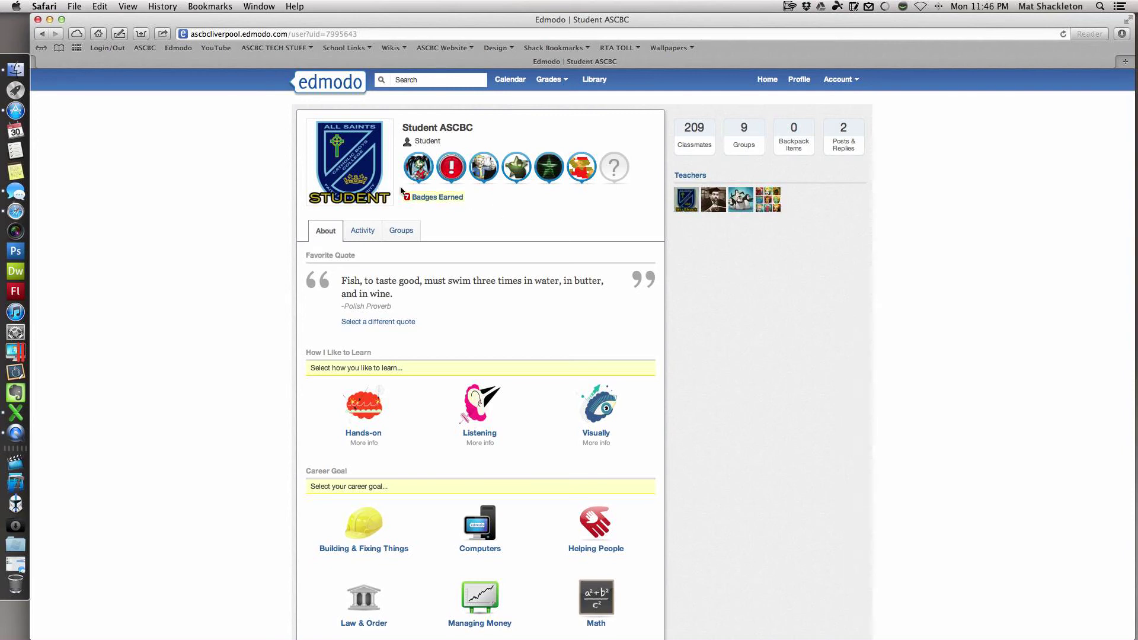
{"action": "scroll", "coordinate": [502, 194], "scroll_direction": "down", "scroll_amount": 3}
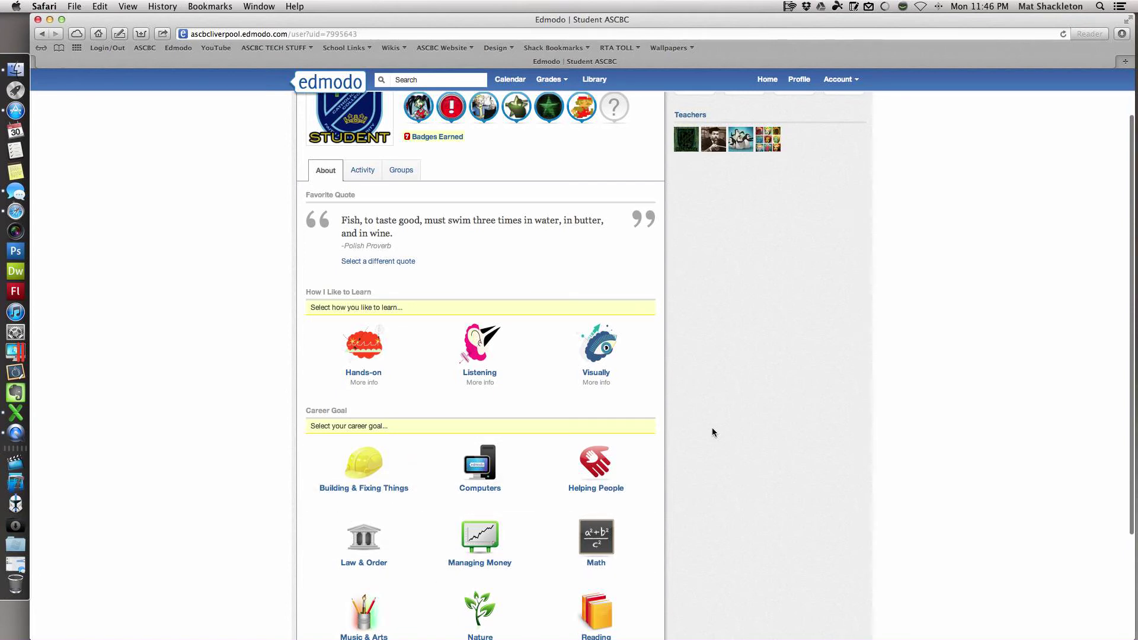
{"action": "scroll", "coordinate": [712, 428], "scroll_direction": "down", "scroll_amount": 5}
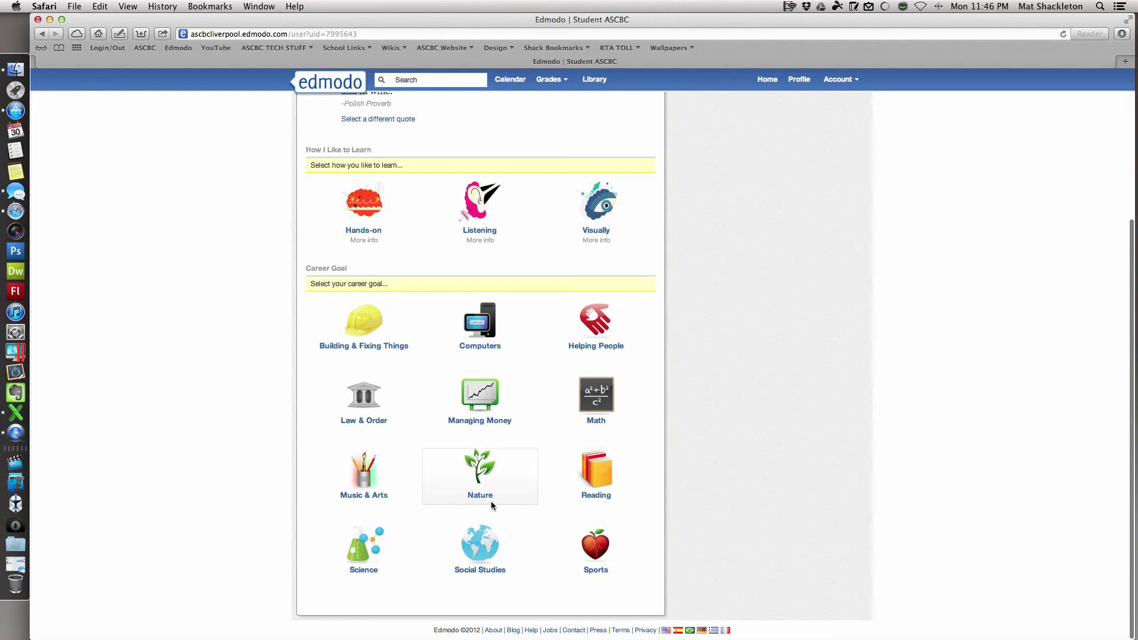
{"action": "scroll", "coordinate": [609, 483], "scroll_direction": "up", "scroll_amount": 5}
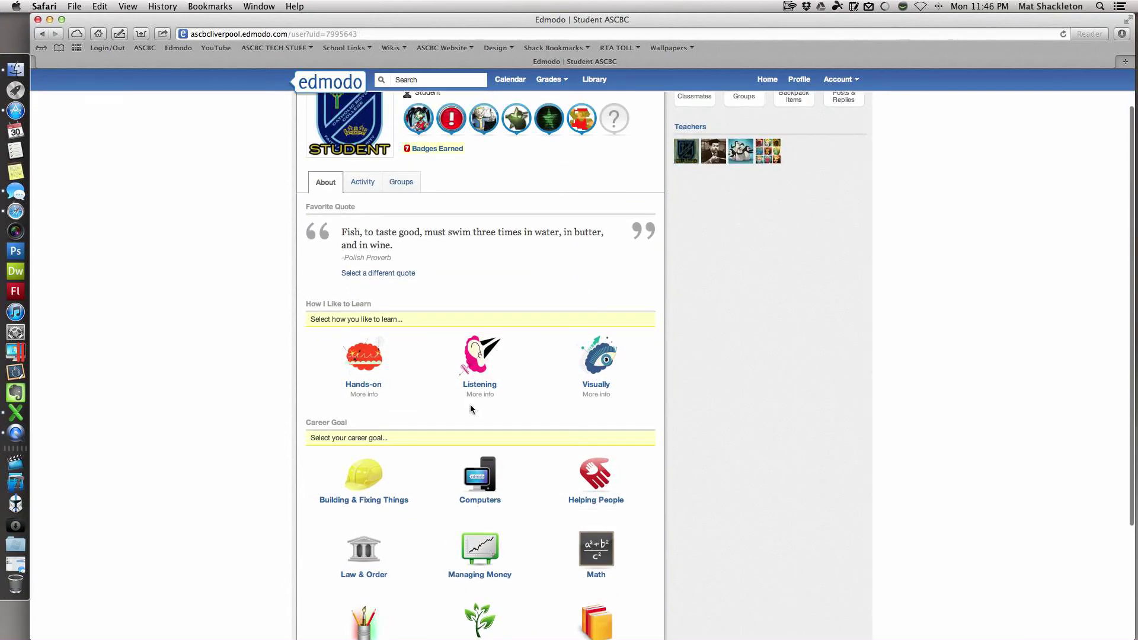
{"action": "scroll", "coordinate": [472, 410], "scroll_direction": "down", "scroll_amount": 5}
{"action": "scroll", "coordinate": [473, 409], "scroll_direction": "up", "scroll_amount": 7}
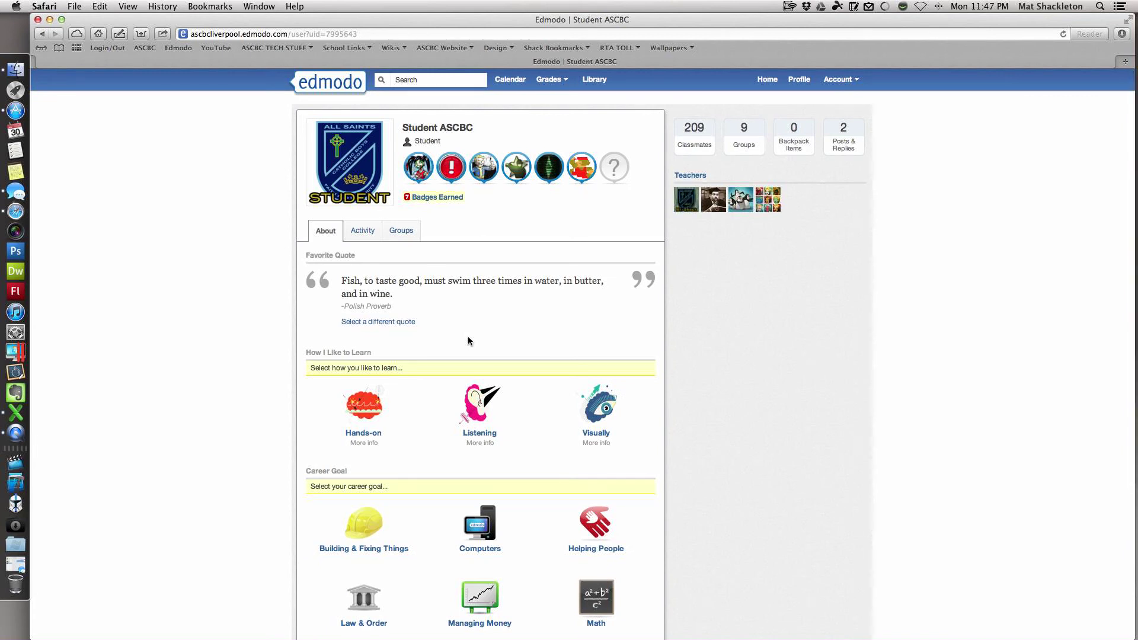
{"action": "scroll", "coordinate": [462, 342], "scroll_direction": "down", "scroll_amount": 2}
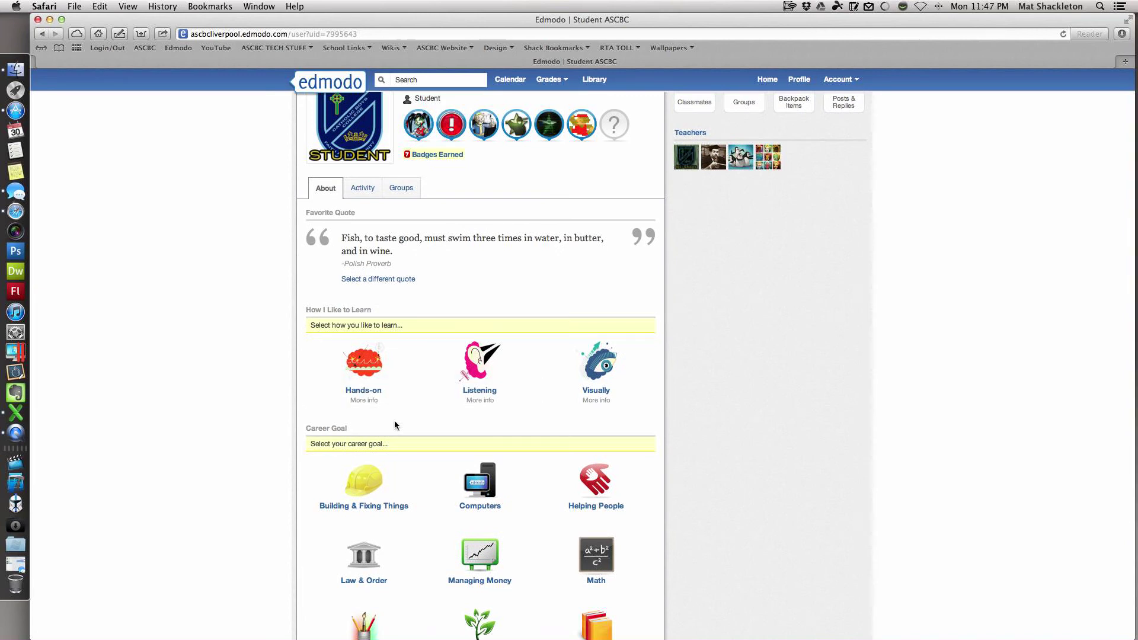
{"action": "scroll", "coordinate": [395, 424], "scroll_direction": "down", "scroll_amount": 4}
{"action": "scroll", "coordinate": [395, 423], "scroll_direction": "up", "scroll_amount": 3}
{"action": "scroll", "coordinate": [375, 381], "scroll_direction": "up", "scroll_amount": 2}
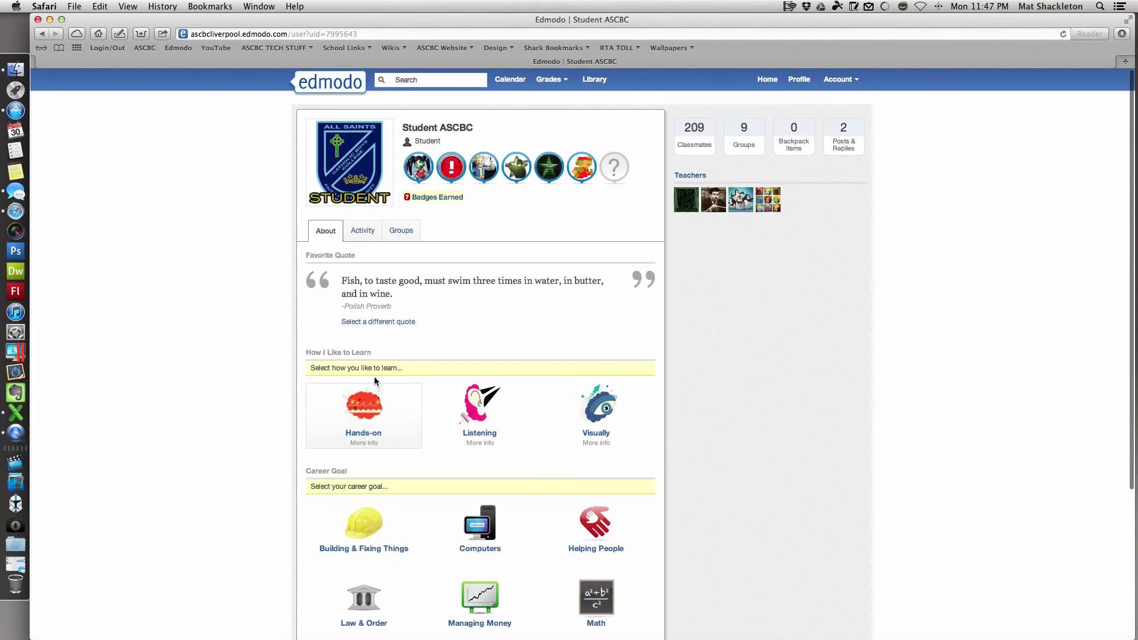
Start searching for a different favourite quote from the profile.
{"action": "left_click", "coordinate": [387, 325]}
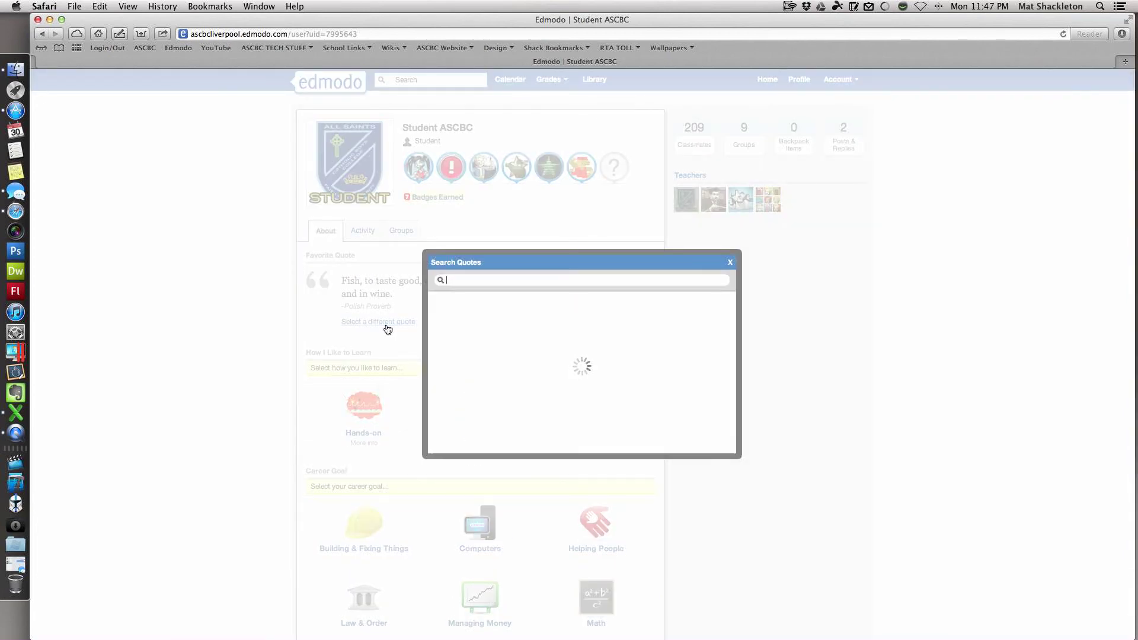
{"action": "scroll", "coordinate": [573, 341], "scroll_direction": "down", "scroll_amount": 1}
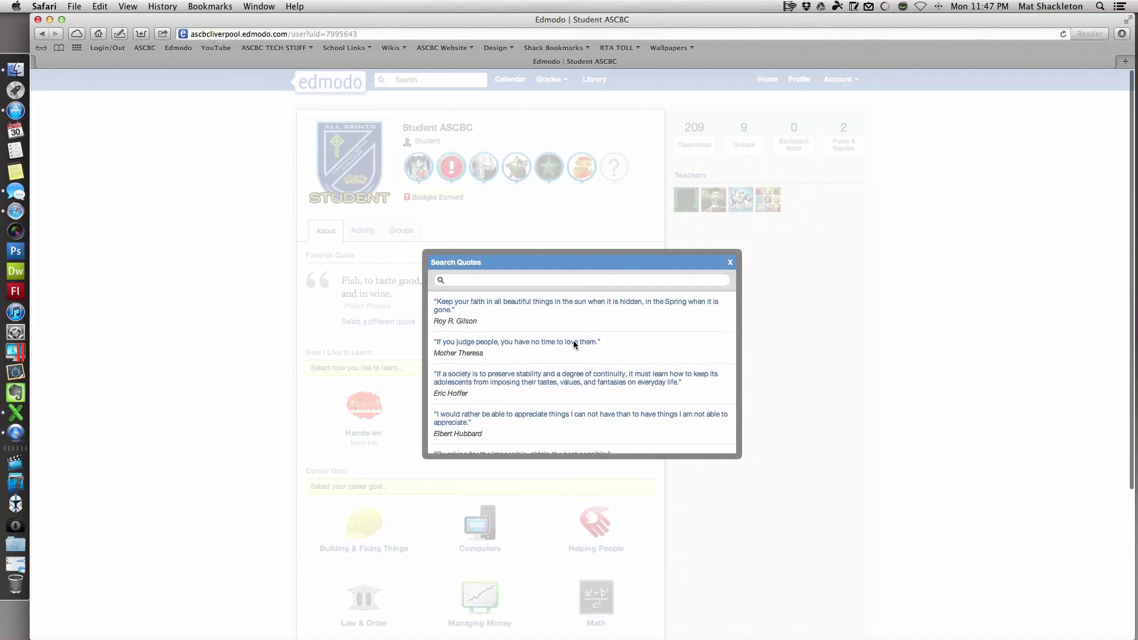
{"action": "scroll", "coordinate": [574, 340], "scroll_direction": "down", "scroll_amount": 1}
{"action": "scroll", "coordinate": [574, 341], "scroll_direction": "down", "scroll_amount": 1}
{"action": "scroll", "coordinate": [574, 340], "scroll_direction": "down", "scroll_amount": 1}
{"action": "scroll", "coordinate": [574, 341], "scroll_direction": "down", "scroll_amount": 1}
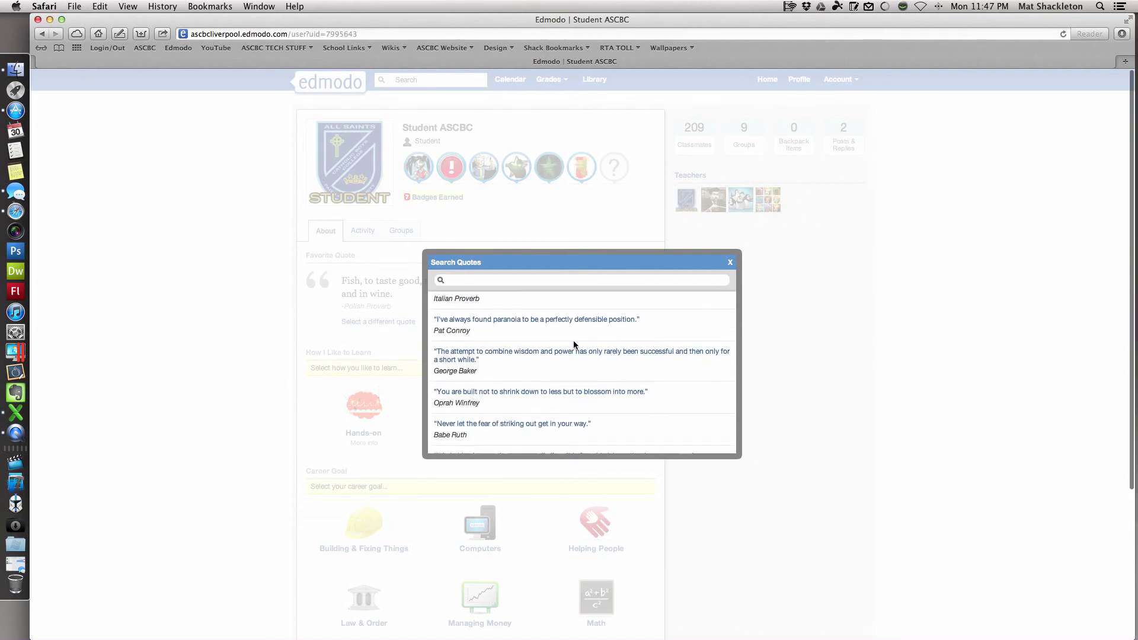
{"action": "scroll", "coordinate": [571, 344], "scroll_direction": "up", "scroll_amount": 2}
{"action": "type", "text": "art"}
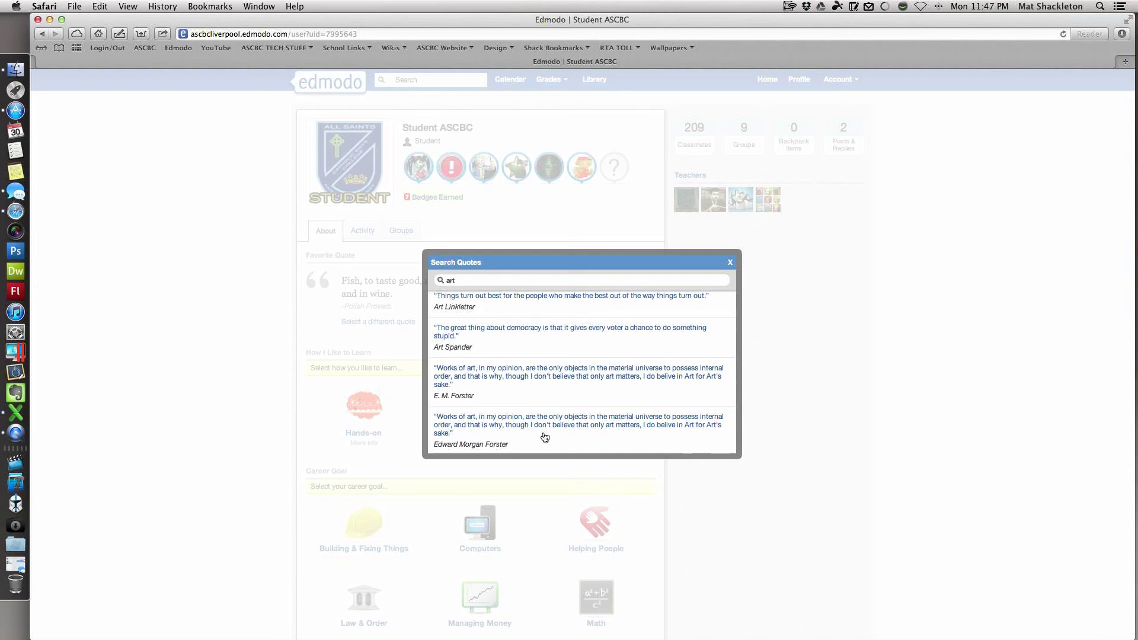
Search quotes for 'history' after 'art', then leave the Polish Proverb quote unchanged.
{"action": "double_click", "coordinate": [451, 279]}
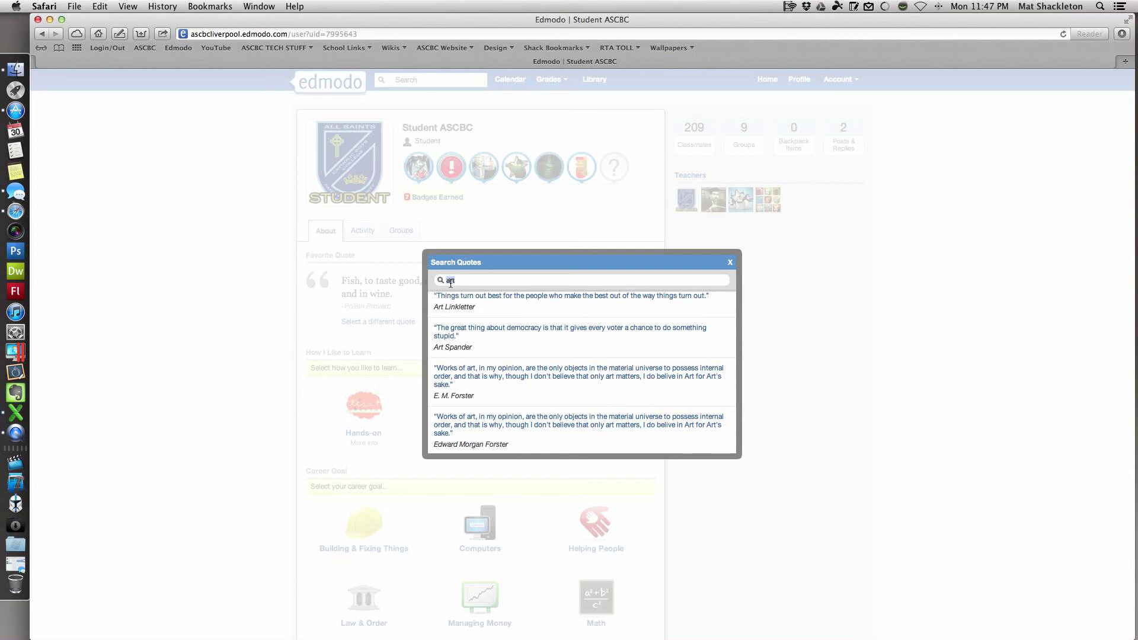
{"action": "type", "text": "history"}
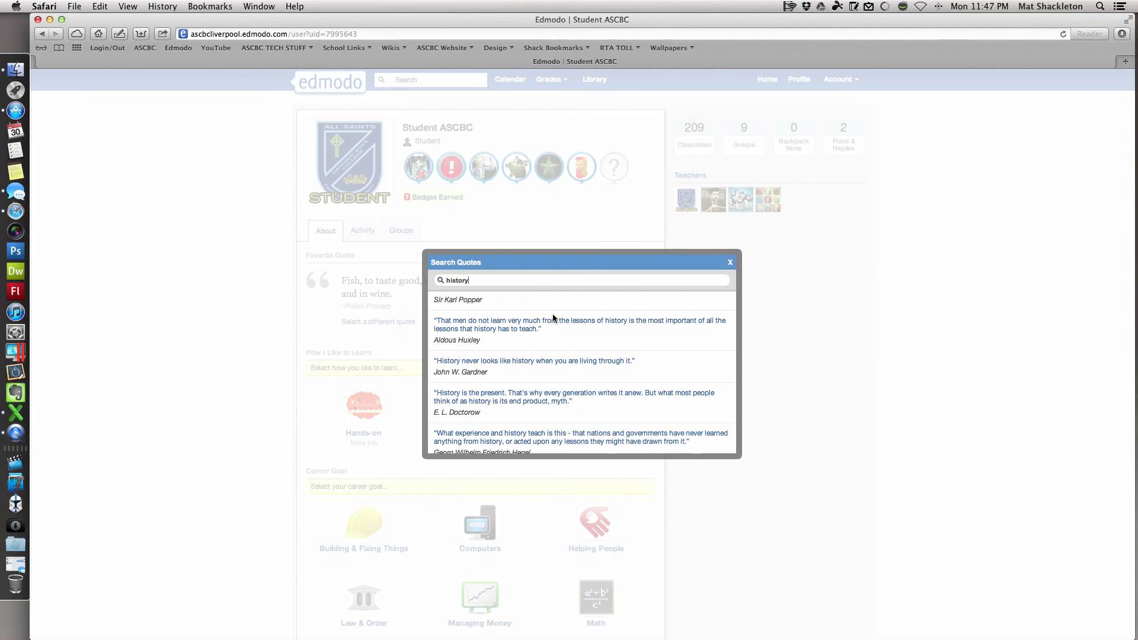
{"action": "scroll", "coordinate": [554, 317], "scroll_direction": "down", "scroll_amount": 2}
{"action": "scroll", "coordinate": [569, 314], "scroll_direction": "down", "scroll_amount": 2}
{"action": "scroll", "coordinate": [582, 310], "scroll_direction": "down", "scroll_amount": 2}
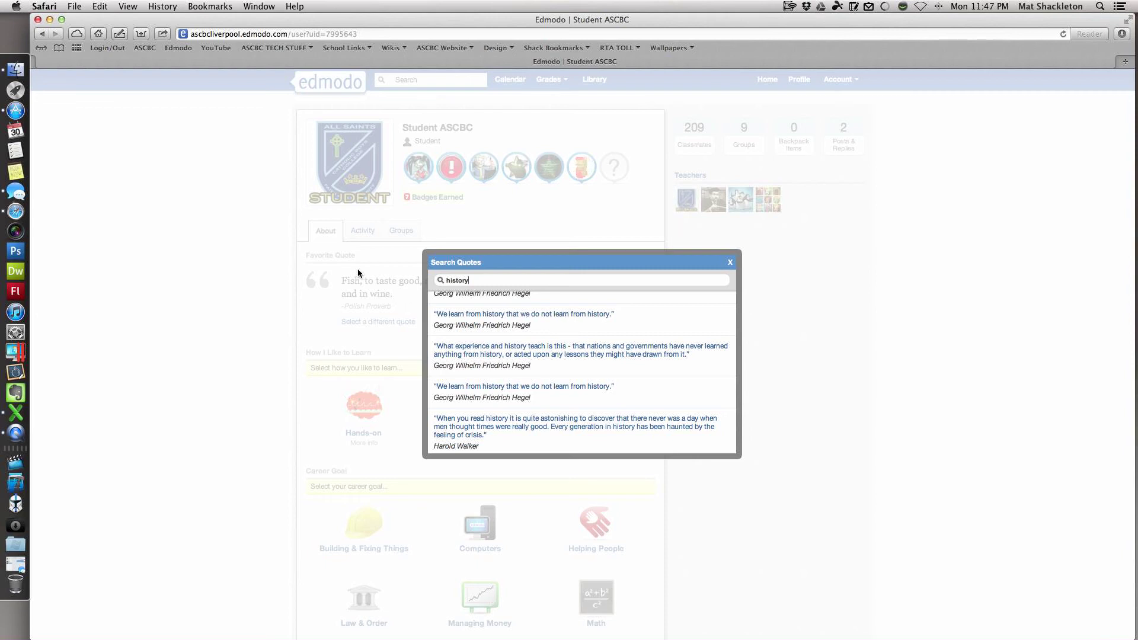
{"action": "left_click", "coordinate": [731, 263]}
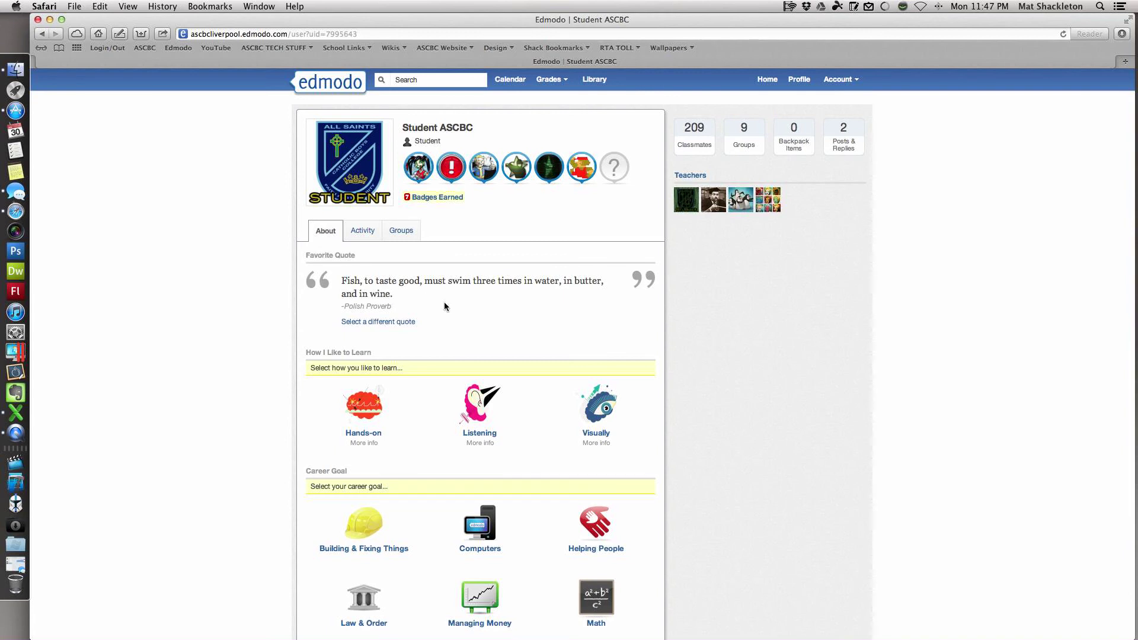
{"action": "scroll", "coordinate": [475, 323], "scroll_direction": "down", "scroll_amount": 2}
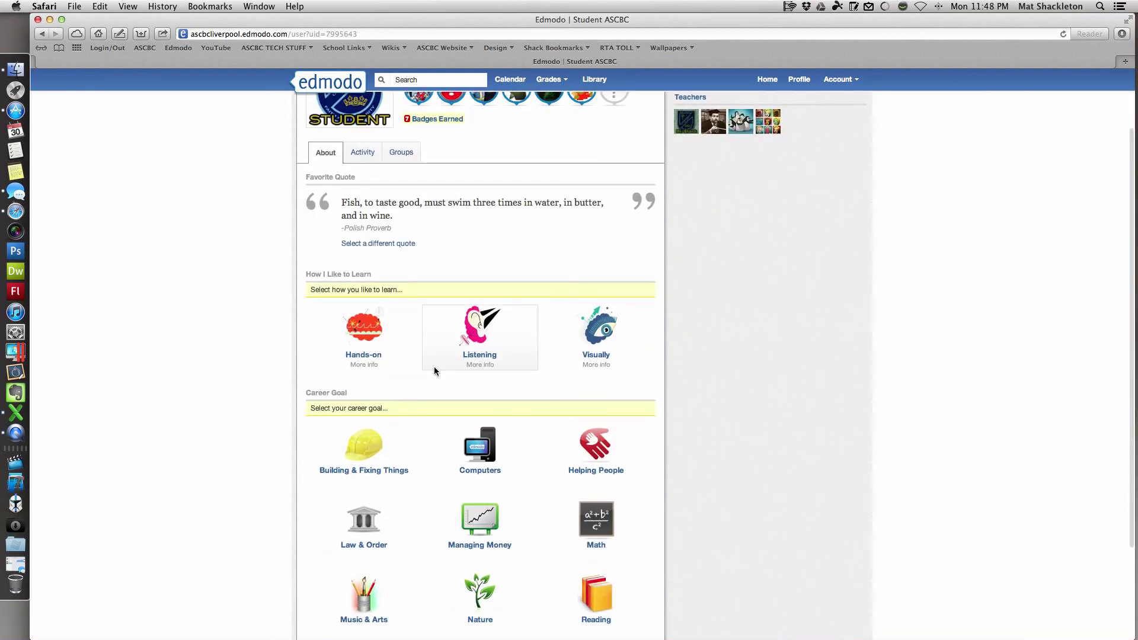
{"action": "scroll", "coordinate": [434, 366], "scroll_direction": "down", "scroll_amount": 3}
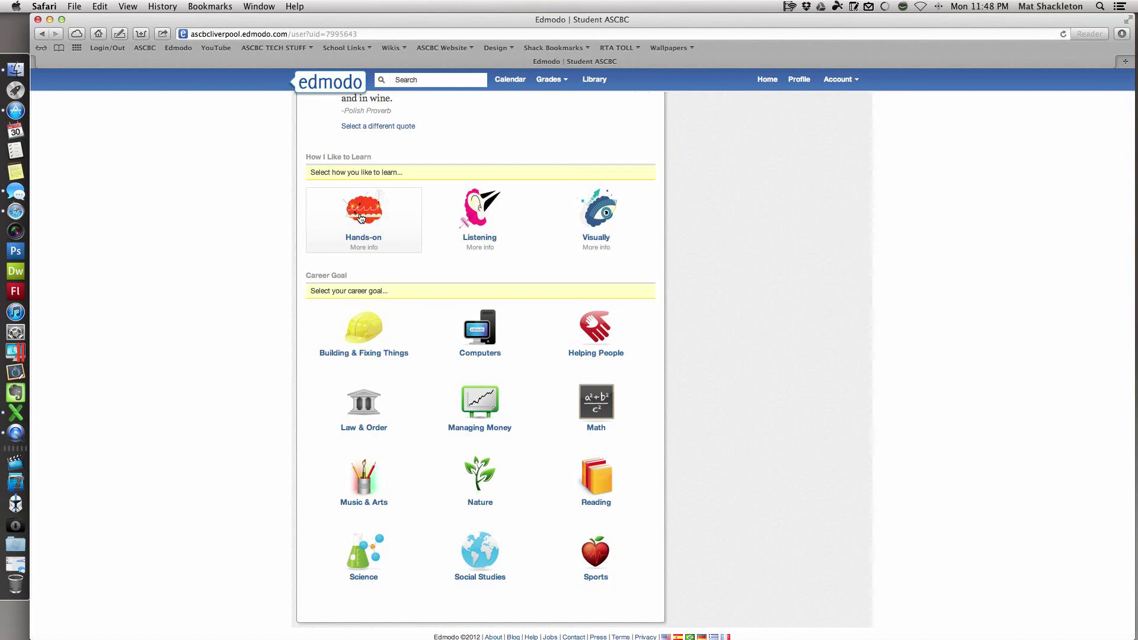
Choose Visually as the learning style and view the Computers careers list.
{"action": "left_click", "coordinate": [596, 211]}
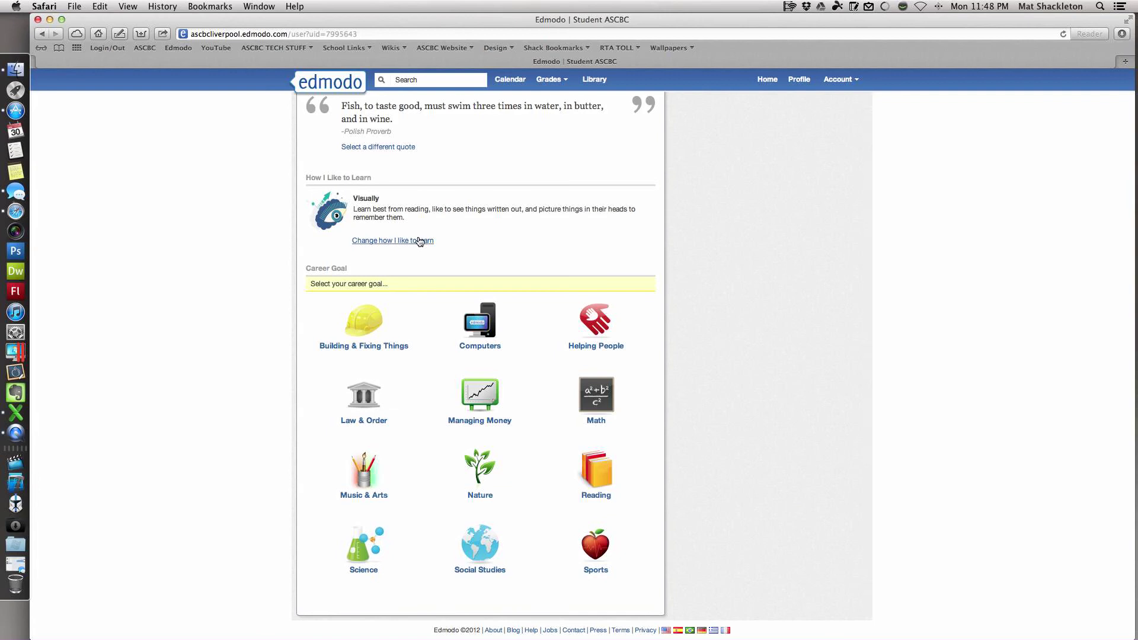
{"action": "scroll", "coordinate": [420, 241], "scroll_direction": "down", "scroll_amount": 2}
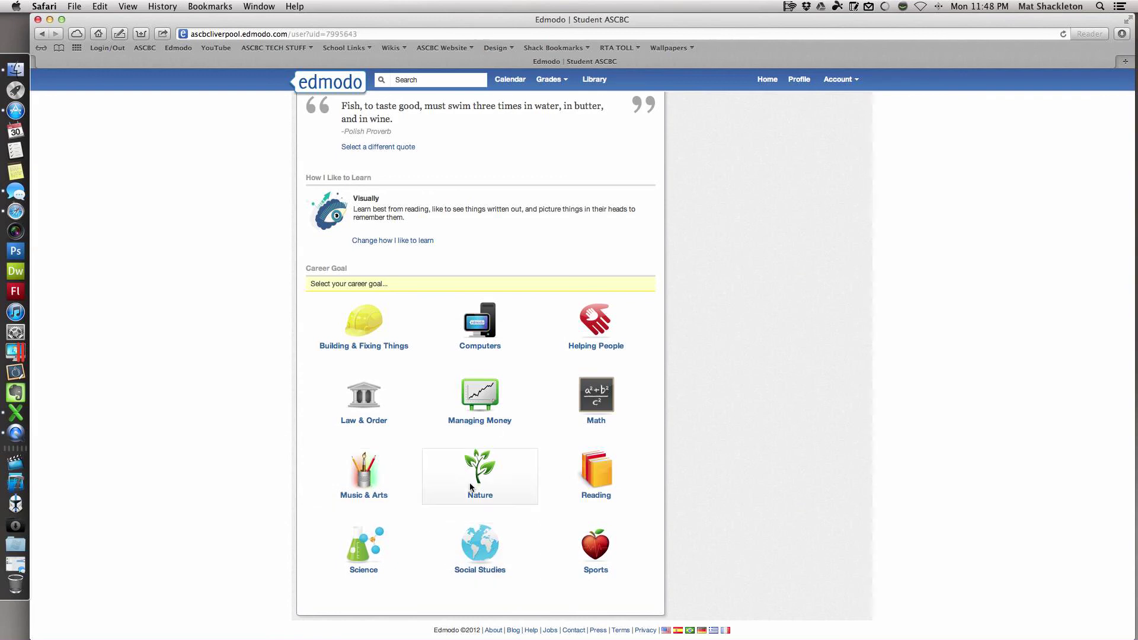
{"action": "left_click", "coordinate": [475, 345]}
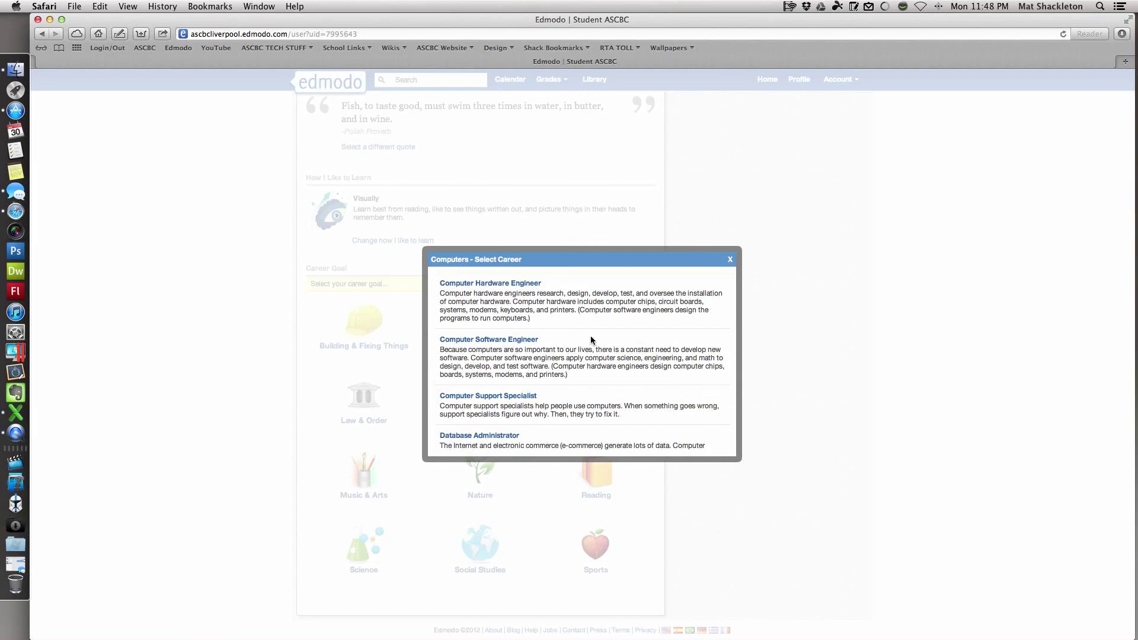
{"action": "scroll", "coordinate": [503, 301], "scroll_direction": "down", "scroll_amount": 2}
{"action": "scroll", "coordinate": [502, 302], "scroll_direction": "down", "scroll_amount": 3}
{"action": "scroll", "coordinate": [503, 302], "scroll_direction": "up", "scroll_amount": 8}
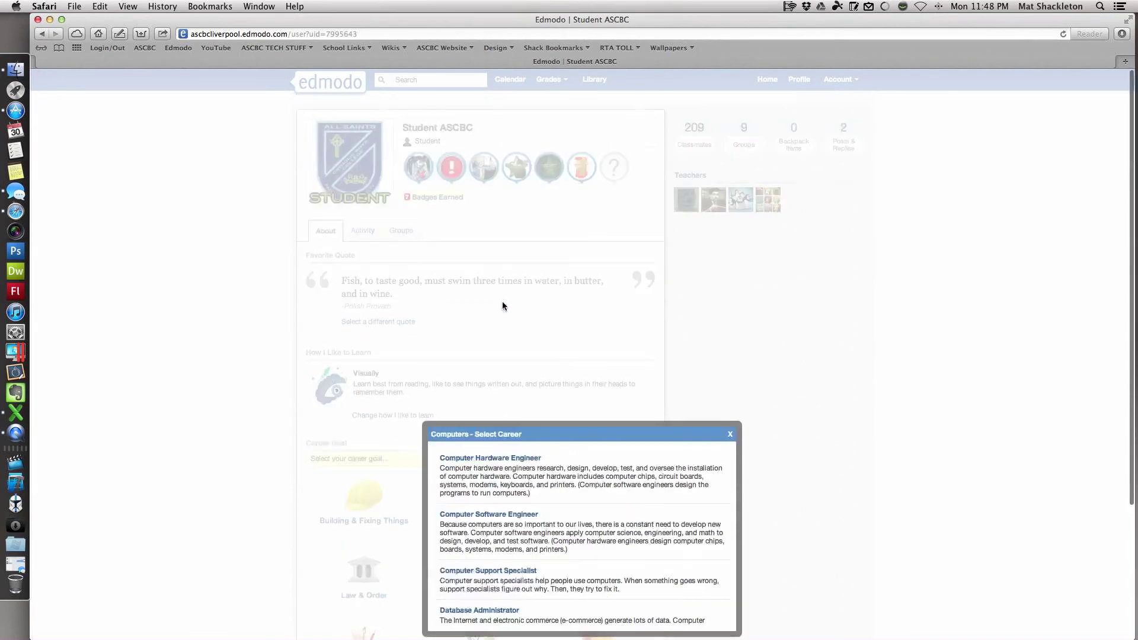
{"action": "scroll", "coordinate": [863, 401], "scroll_direction": "down", "scroll_amount": 2}
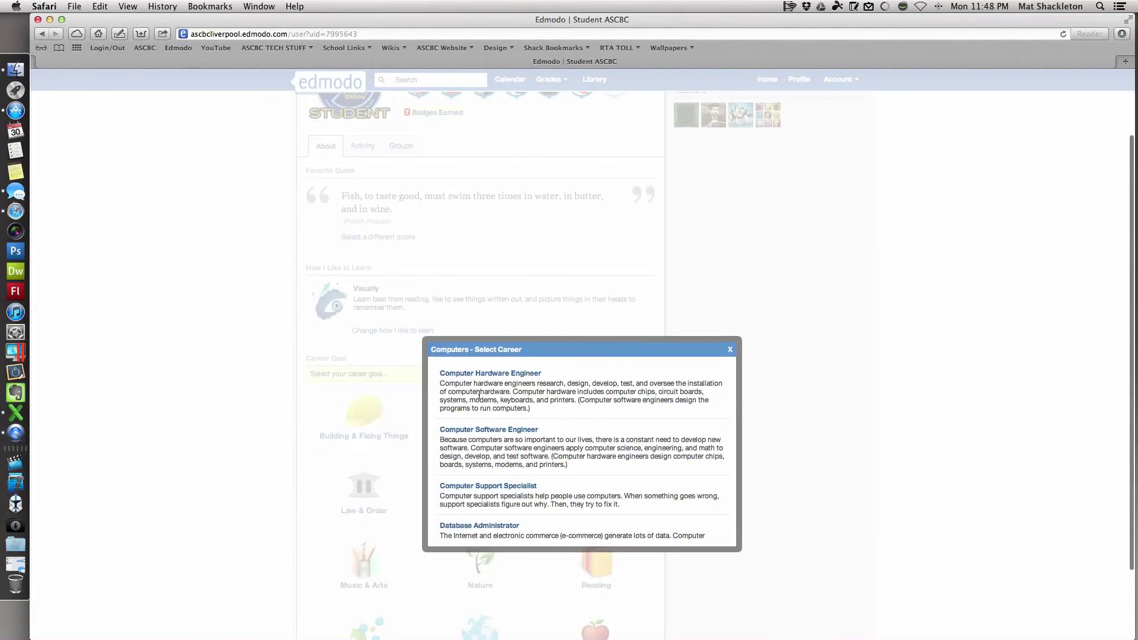
Pick Teacher from the Helping People careers as the career goal.
{"action": "left_click", "coordinate": [731, 351]}
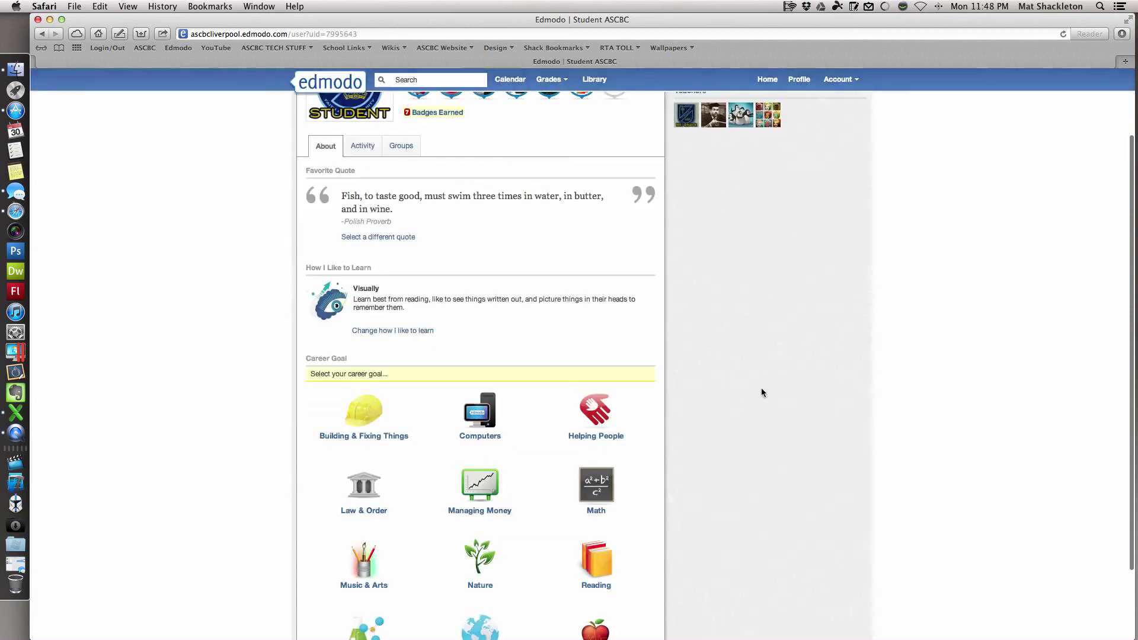
{"action": "left_click", "coordinate": [596, 414]}
{"action": "scroll", "coordinate": [485, 341], "scroll_direction": "down", "scroll_amount": 2}
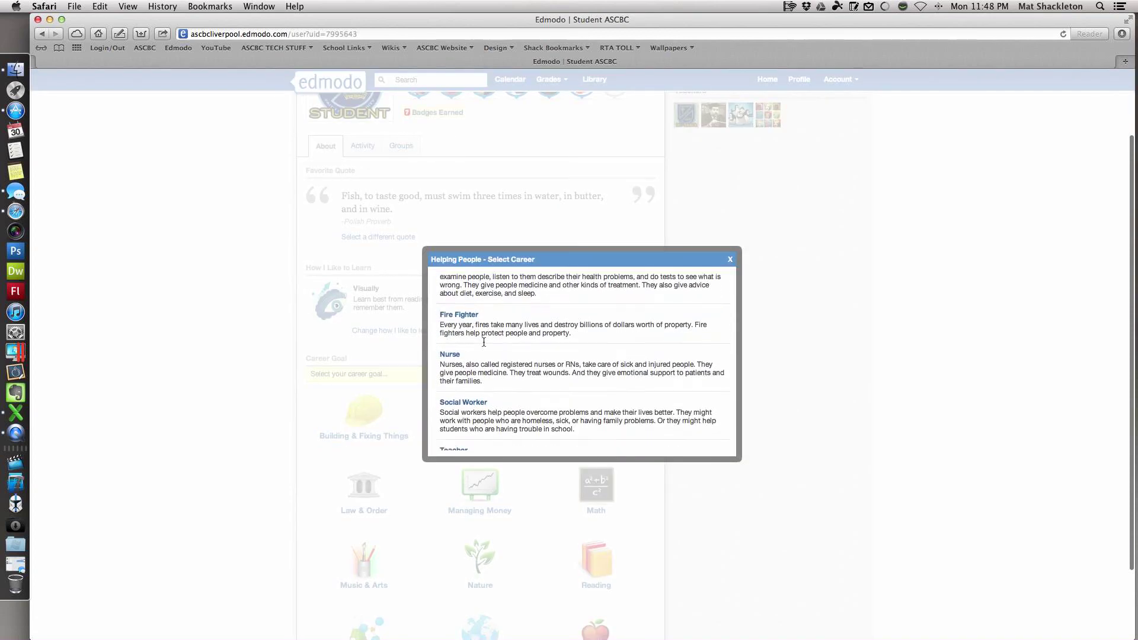
{"action": "scroll", "coordinate": [485, 341], "scroll_direction": "down", "scroll_amount": 2}
{"action": "scroll", "coordinate": [481, 347], "scroll_direction": "down", "scroll_amount": 1}
{"action": "left_click", "coordinate": [462, 374]}
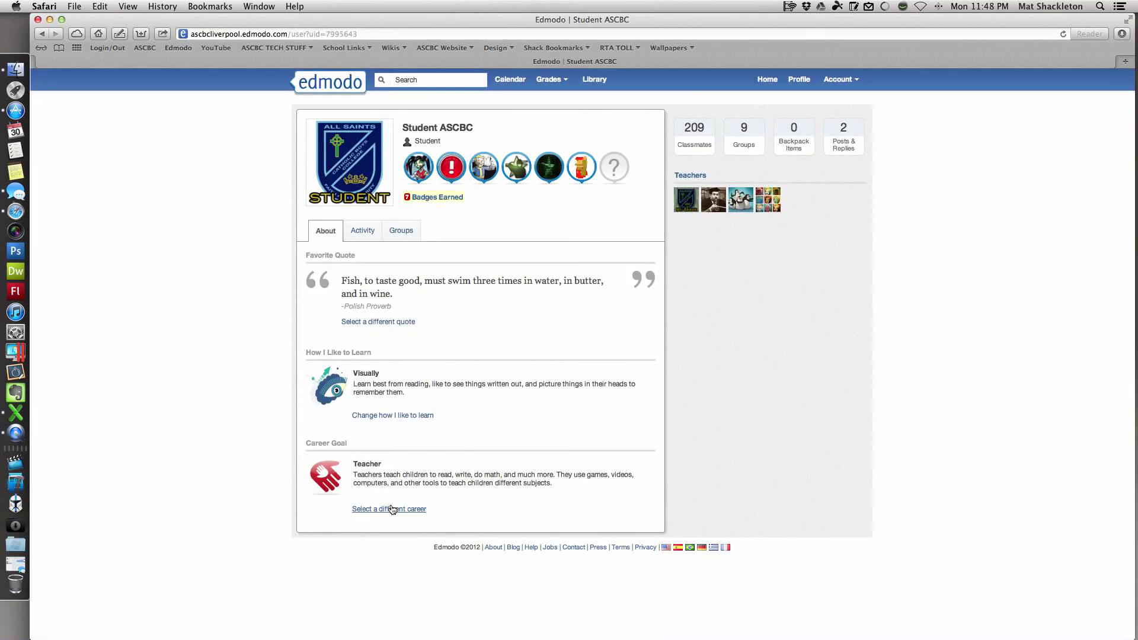
{"action": "scroll", "coordinate": [556, 470], "scroll_direction": "down", "scroll_amount": 1}
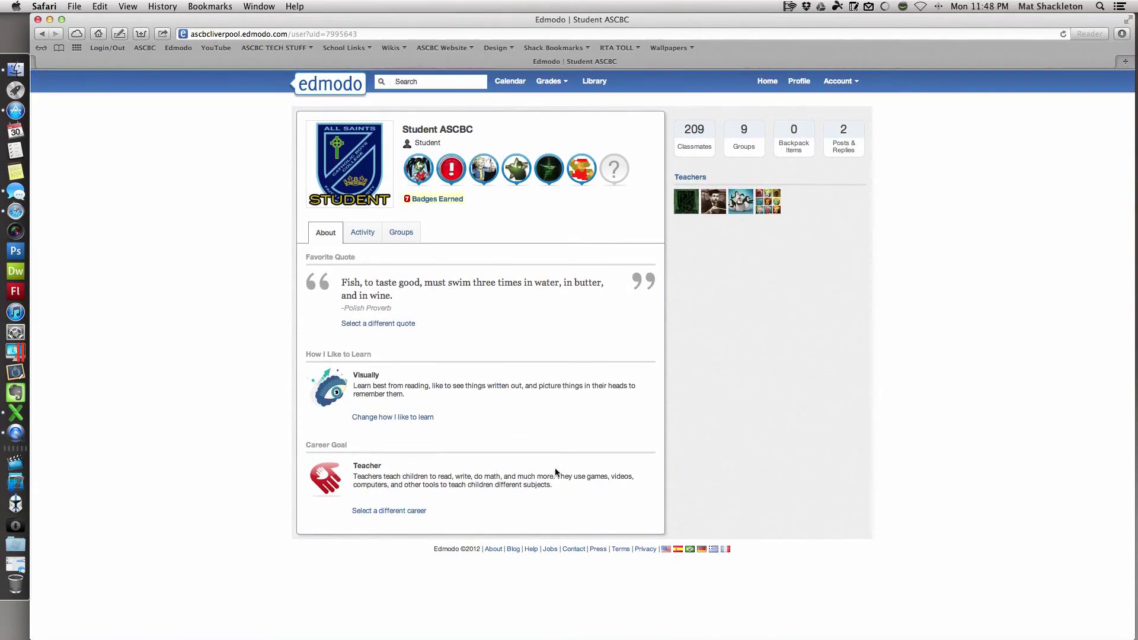
{"action": "scroll", "coordinate": [460, 476], "scroll_direction": "up", "scroll_amount": 1}
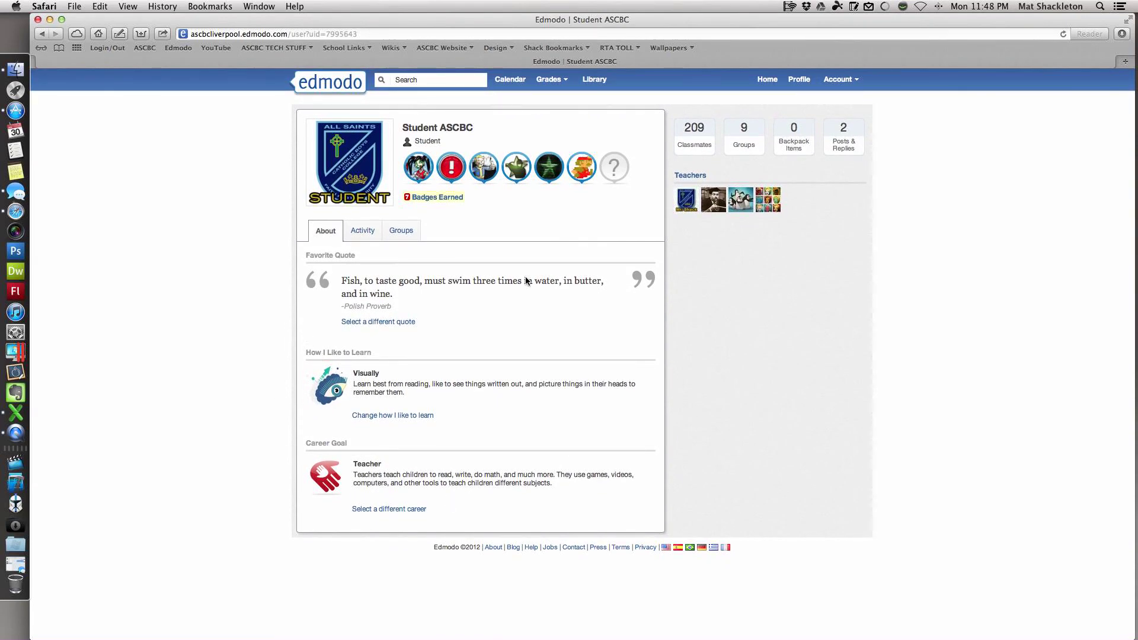